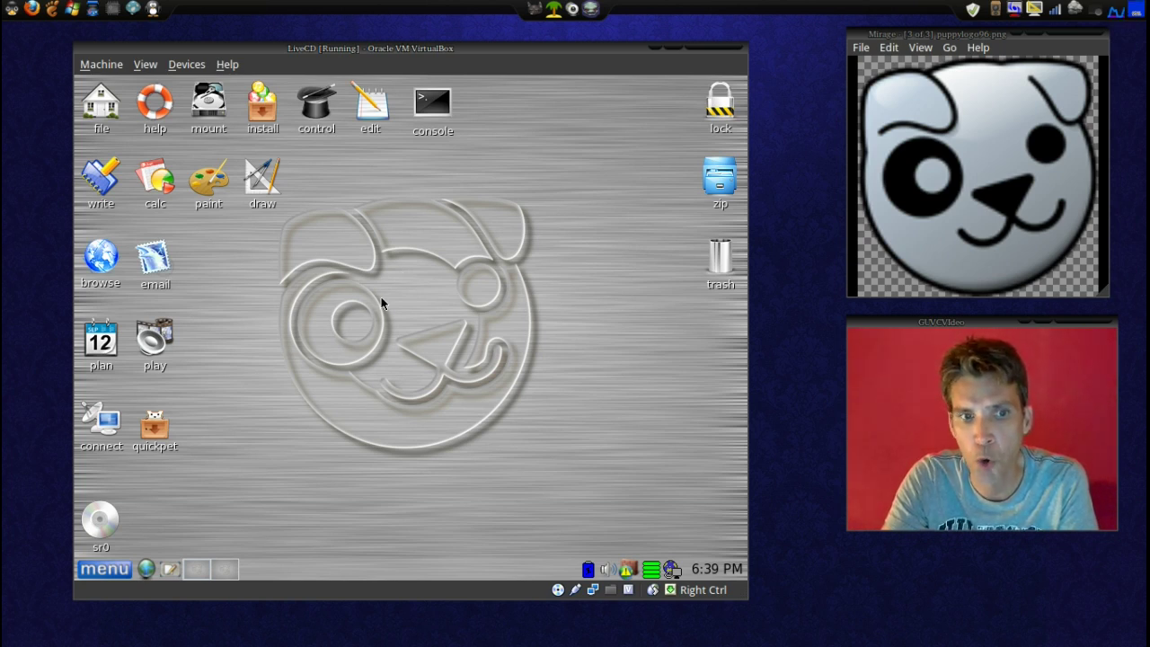
- Browse the desktop's right-click main menu and its submenus, then dismiss the menus
{"action": "right_click", "coordinate": [366, 252]}
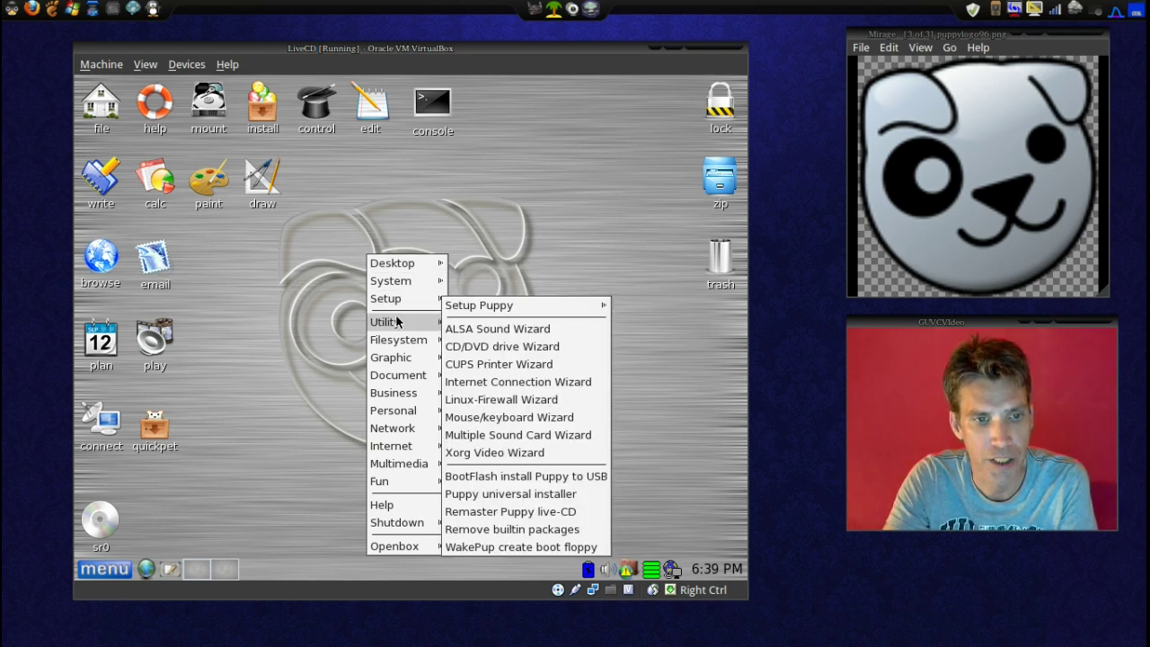
{"action": "mouse_move", "coordinate": [399, 327]}
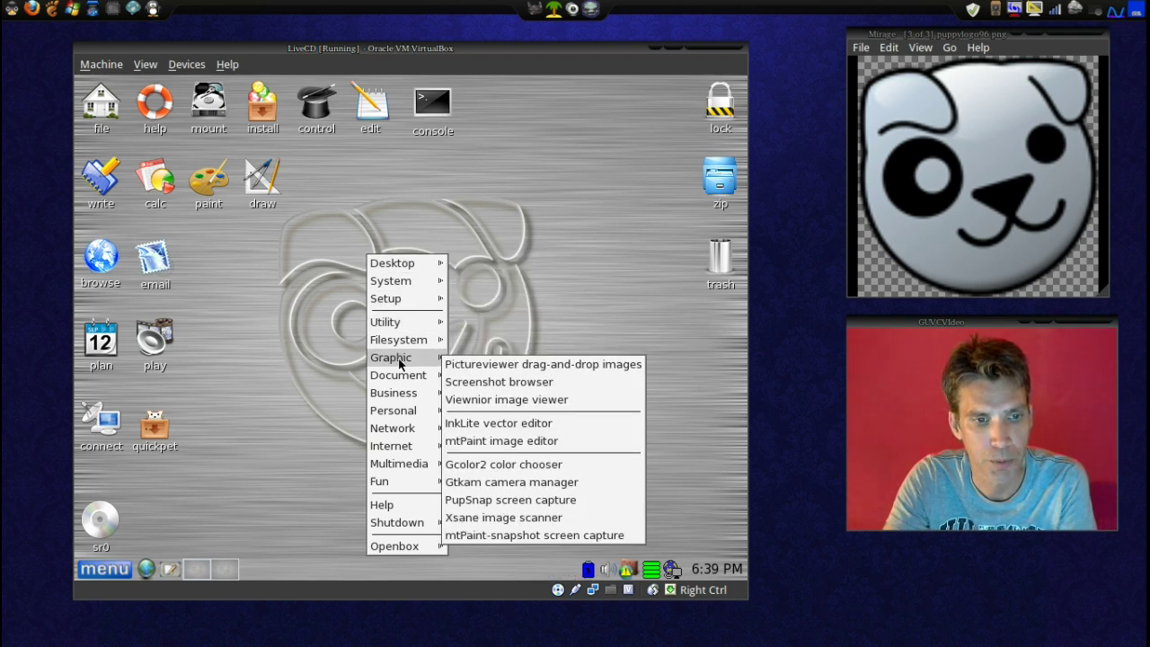
{"action": "left_click", "coordinate": [273, 357]}
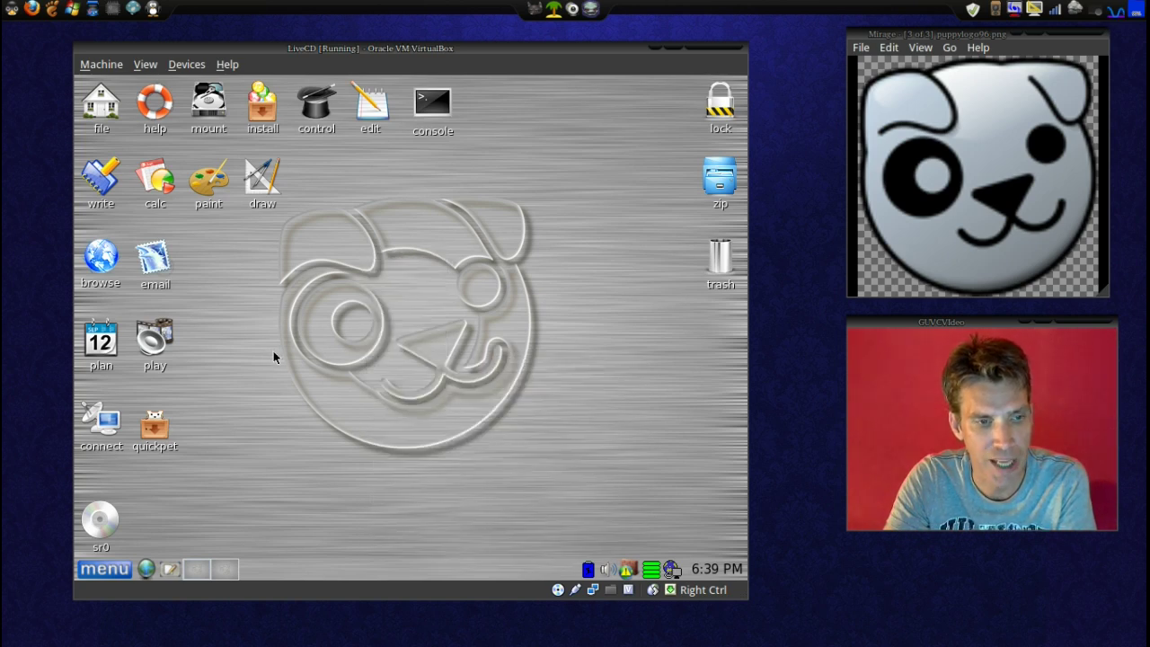
{"action": "left_click", "coordinate": [273, 356]}
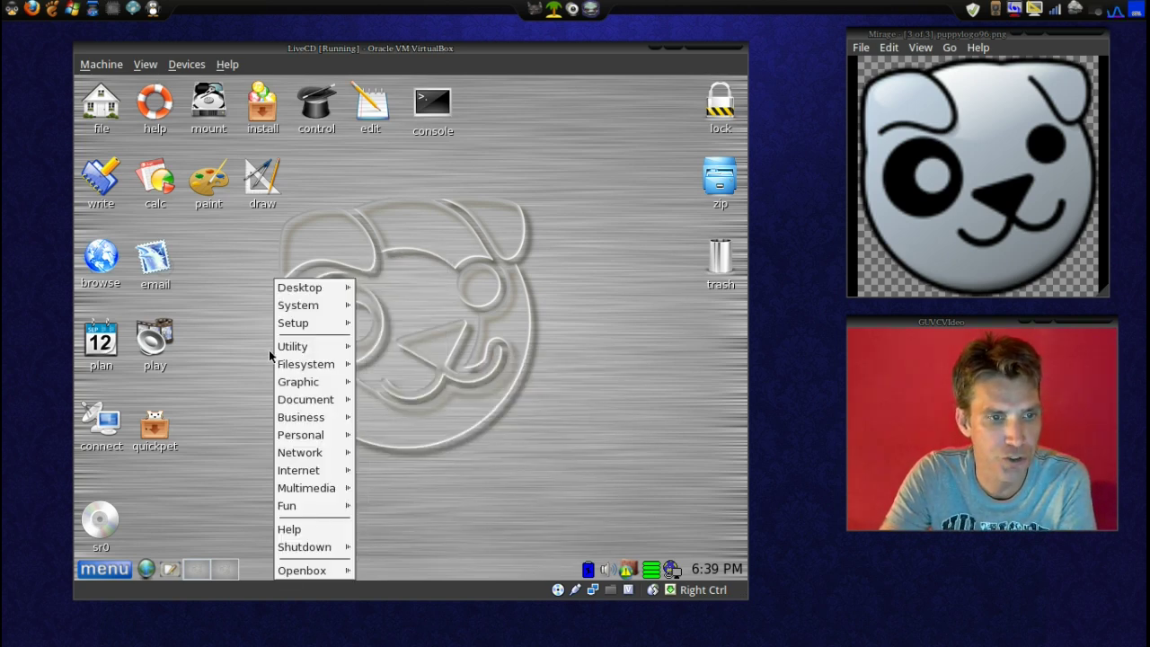
{"action": "mouse_move", "coordinate": [287, 292]}
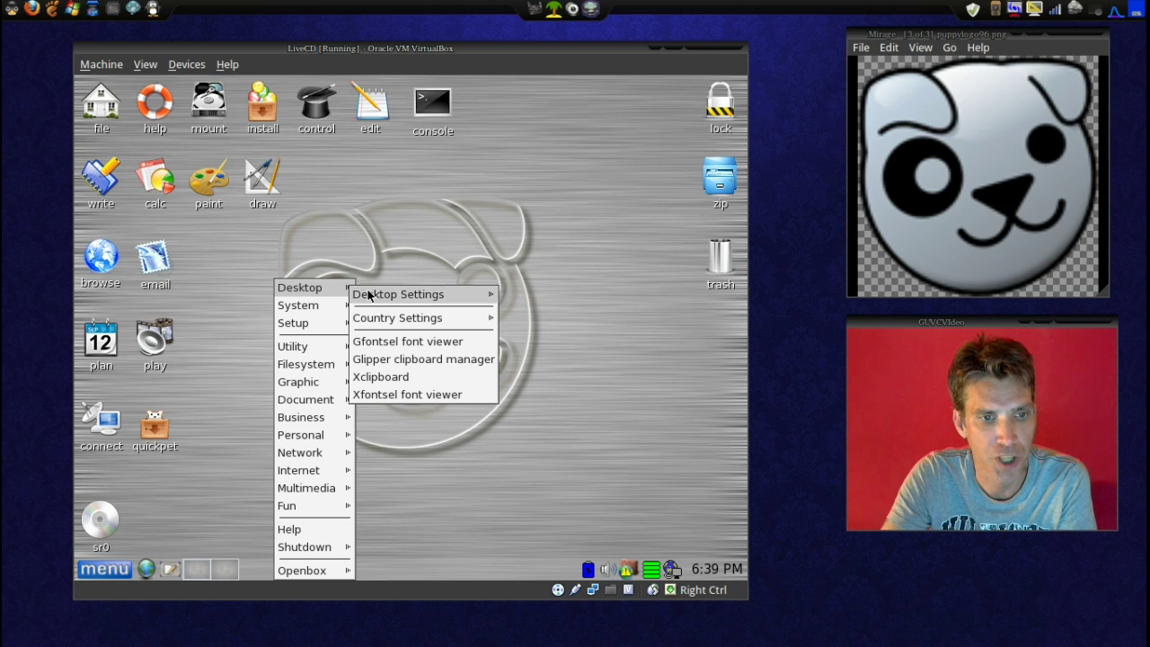
{"action": "mouse_move", "coordinate": [379, 296]}
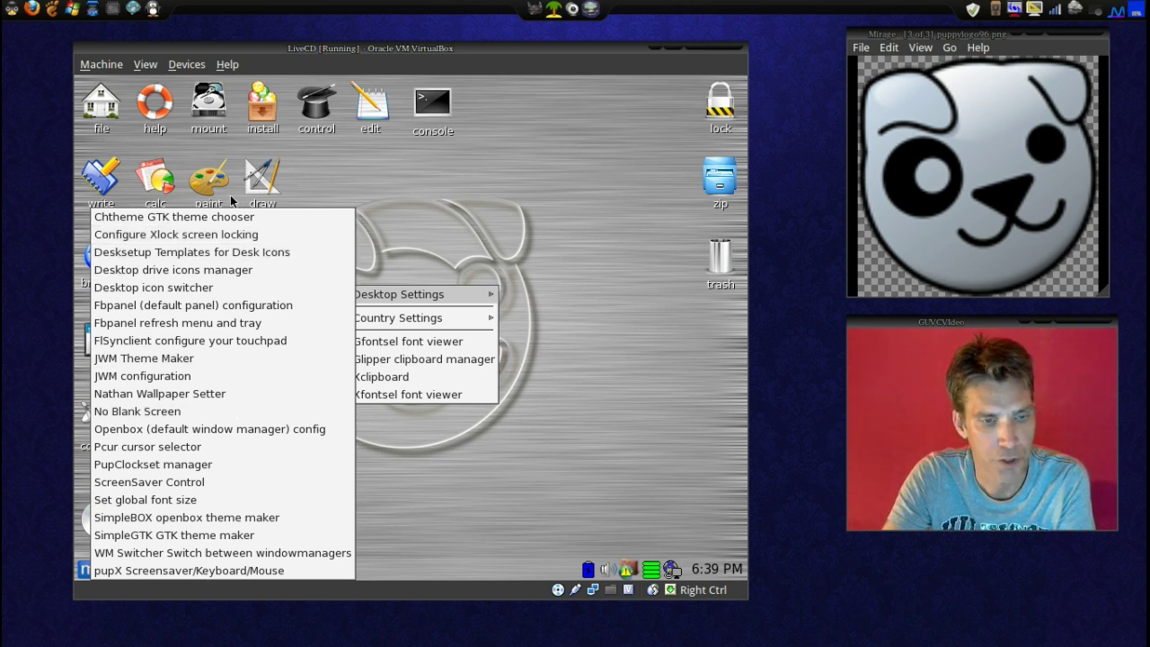
{"action": "mouse_move", "coordinate": [419, 325]}
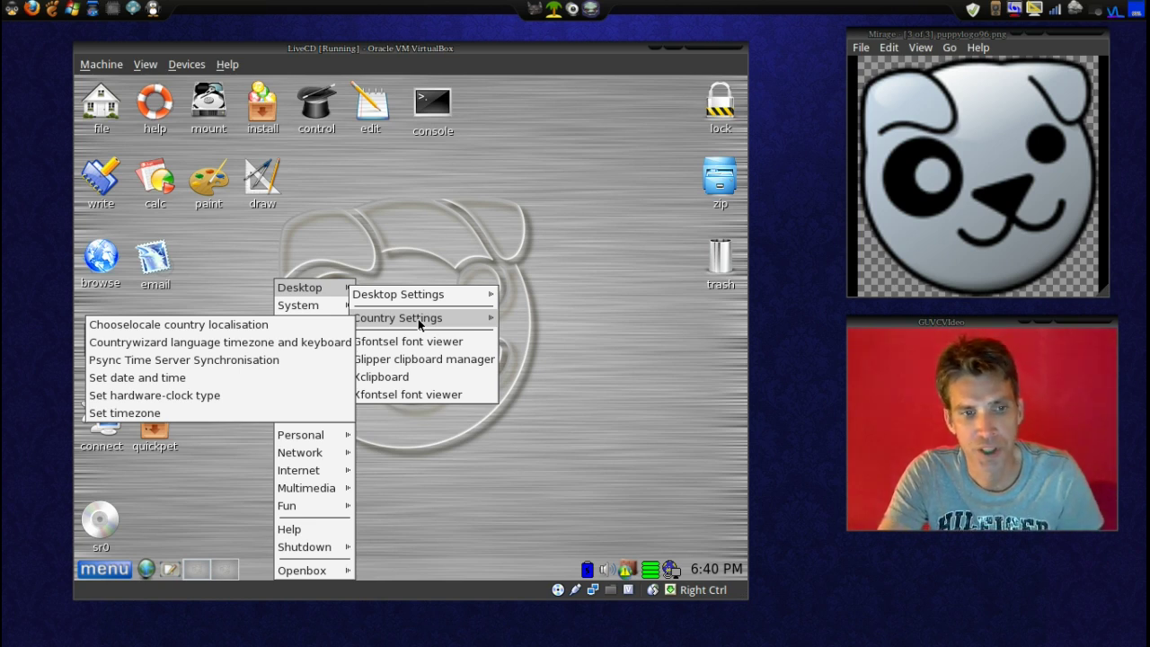
{"action": "left_click", "coordinate": [632, 325]}
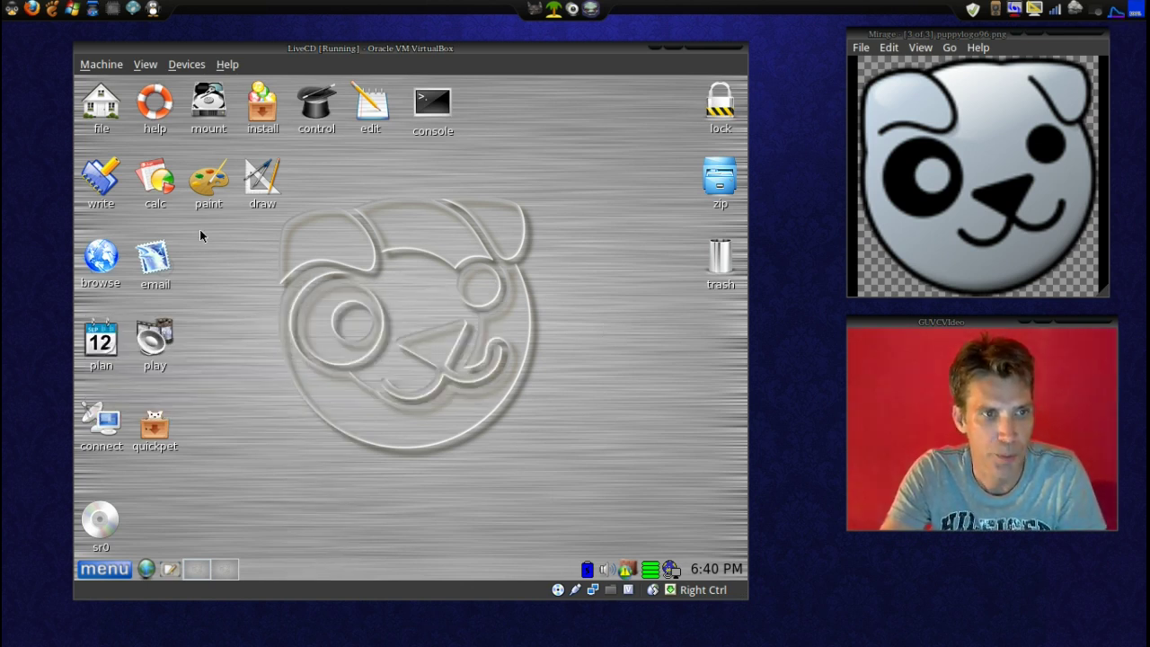
- Launch mtPaint, then close its duplicate window, settings toolbar and main window
{"action": "left_click", "coordinate": [205, 180]}
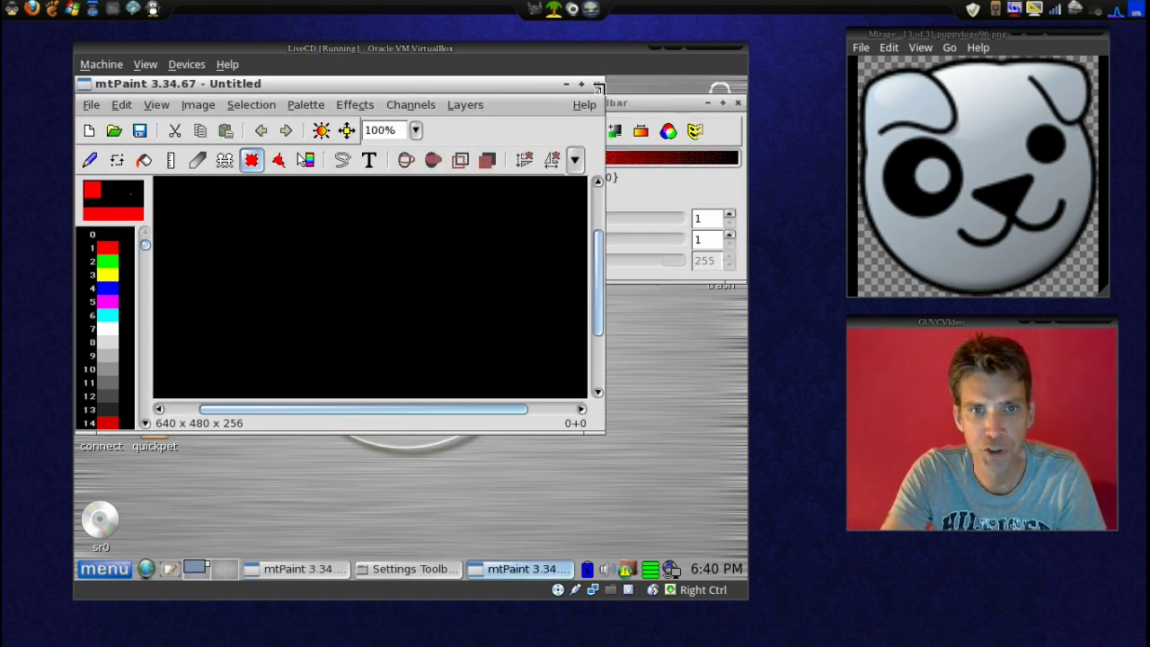
{"action": "left_click", "coordinate": [598, 87]}
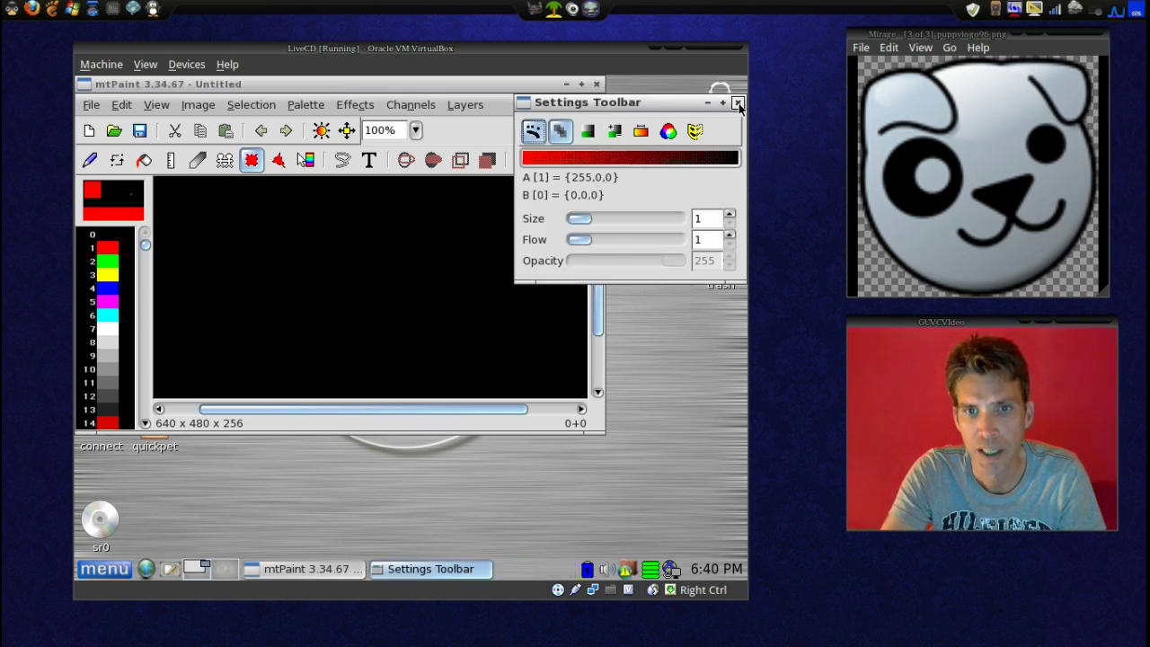
{"action": "left_click", "coordinate": [738, 104]}
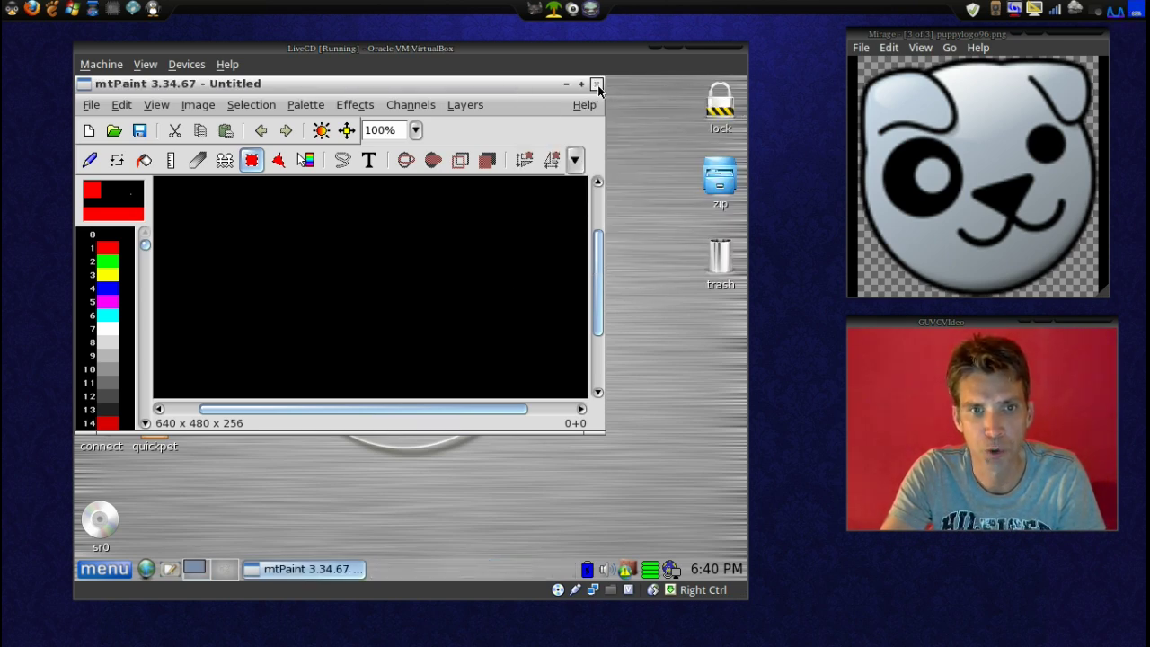
{"action": "left_click", "coordinate": [596, 86]}
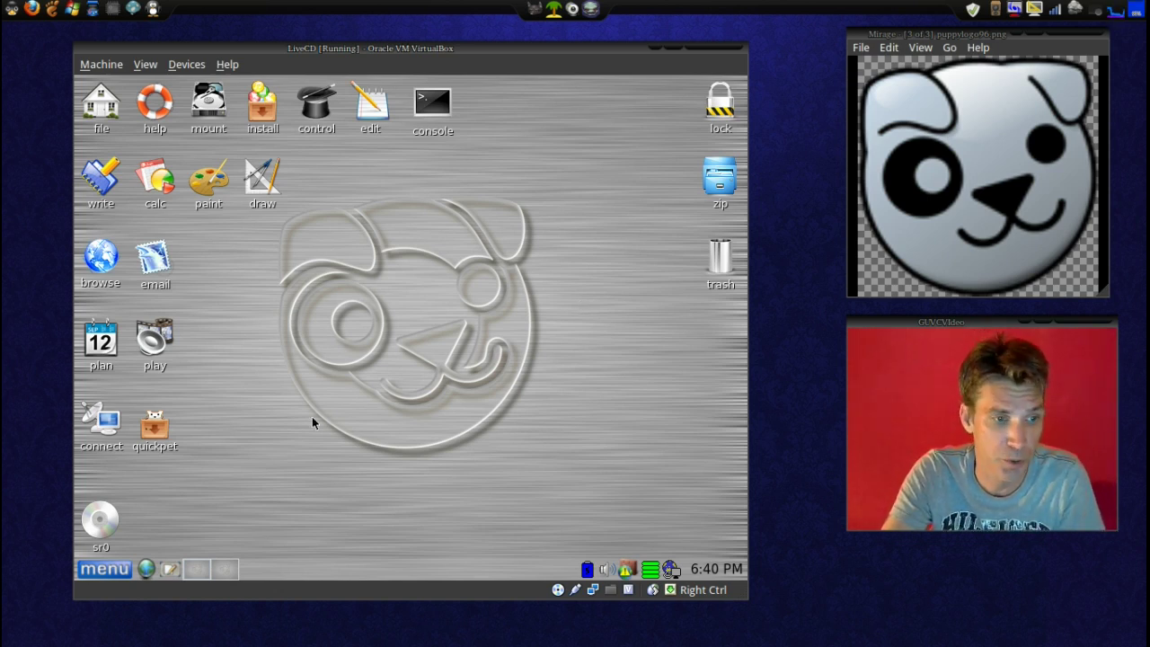
- From the Puppy start menu, browse Desktop and System, then reach Setup > Setup Puppy
{"action": "left_click", "coordinate": [96, 568]}
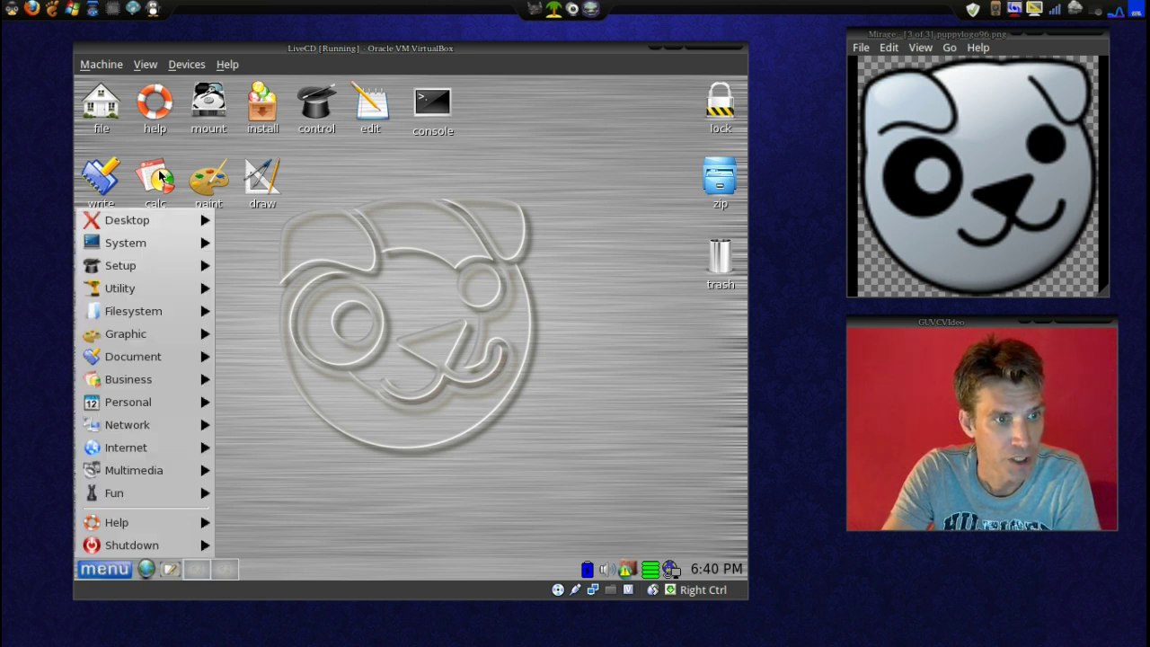
{"action": "mouse_move", "coordinate": [136, 220]}
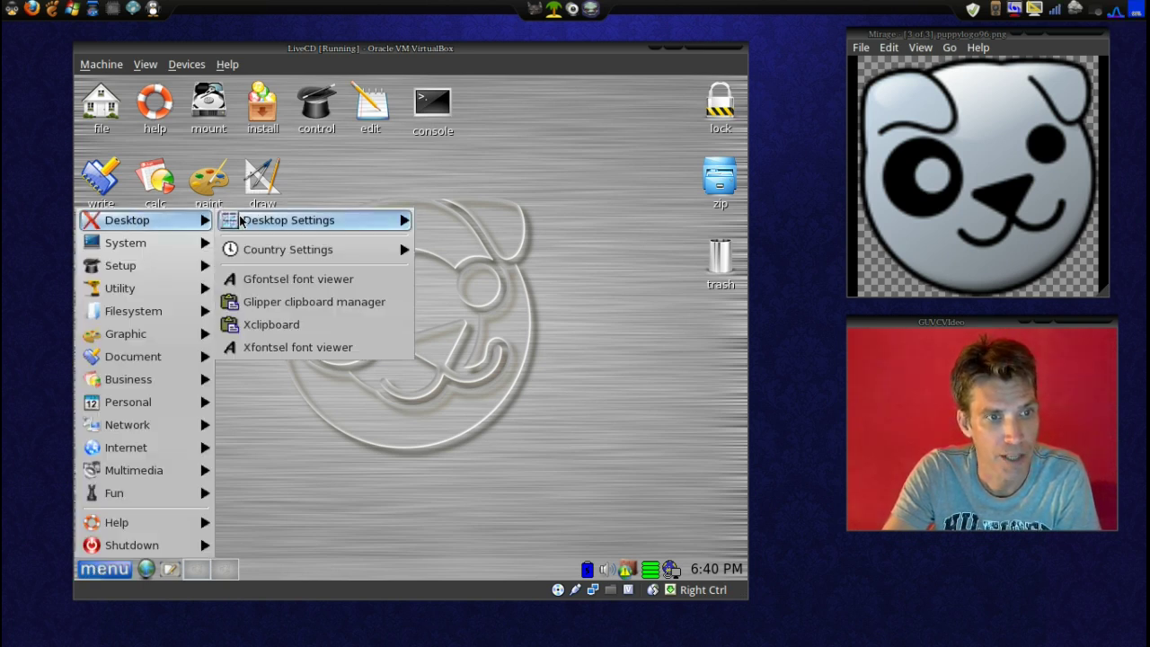
{"action": "mouse_move", "coordinate": [380, 232]}
{"action": "mouse_move", "coordinate": [382, 260]}
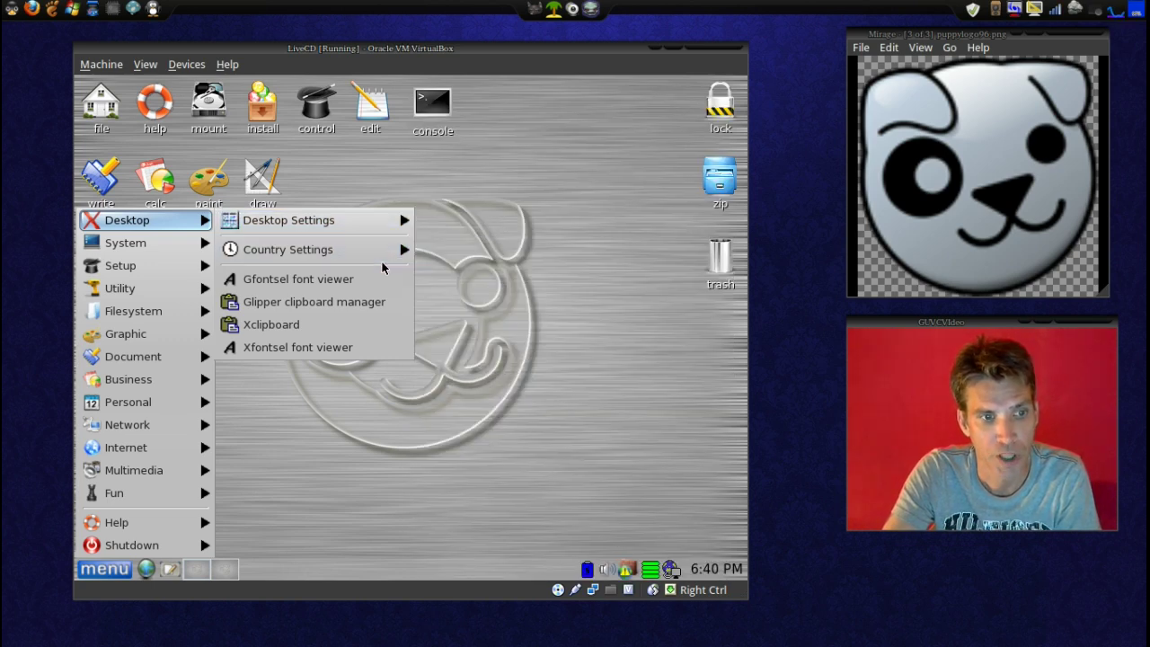
{"action": "mouse_move", "coordinate": [190, 251]}
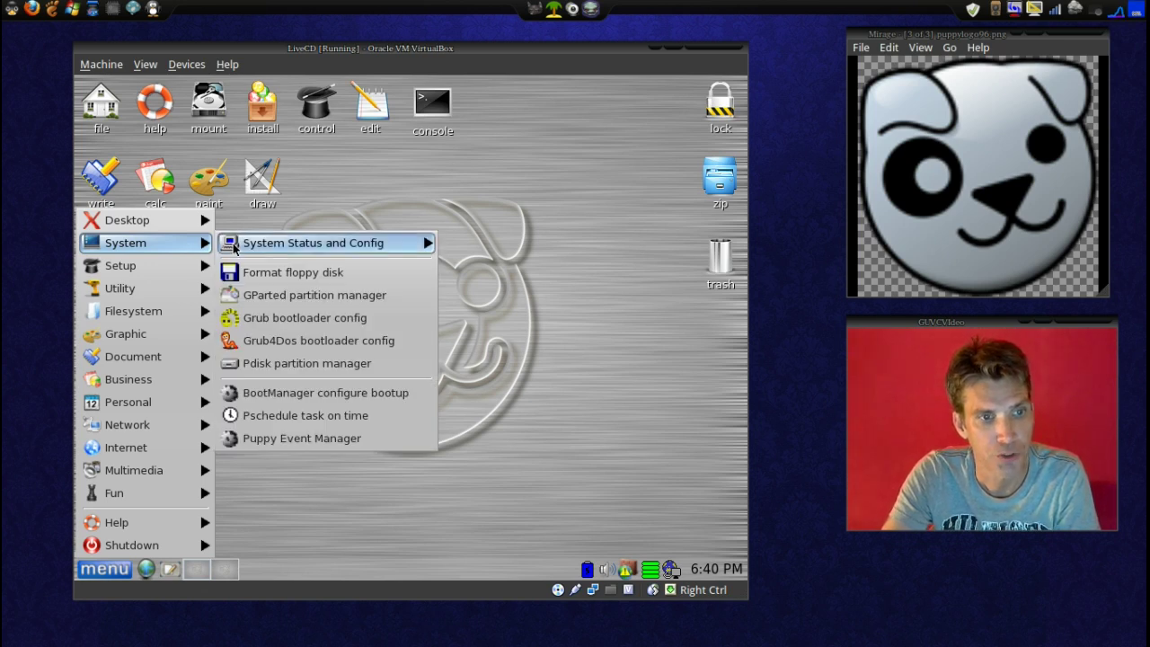
{"action": "mouse_move", "coordinate": [262, 254]}
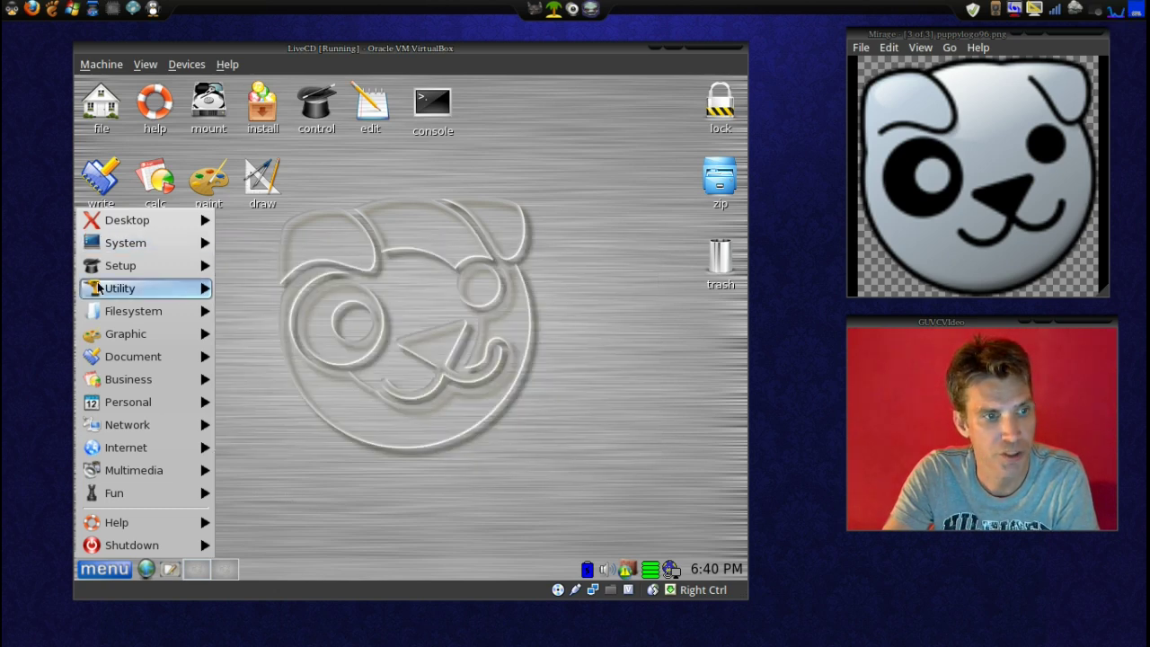
{"action": "mouse_move", "coordinate": [109, 266]}
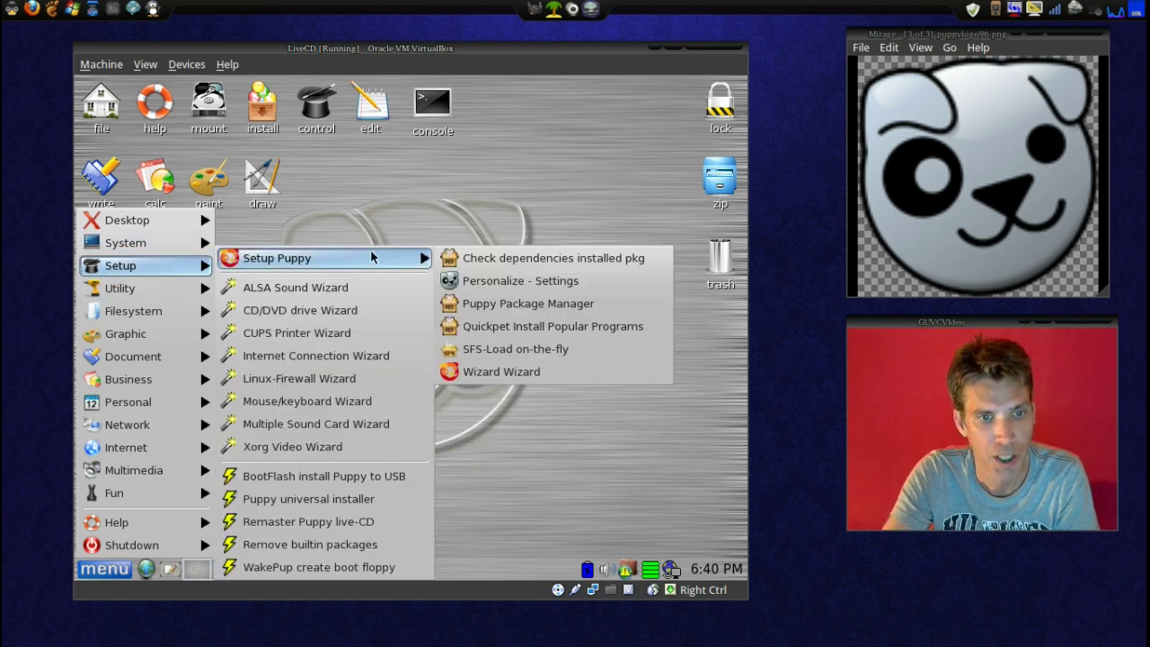
- Launch Puppy Package Manager and look through its Desktop and System category lists
{"action": "left_click", "coordinate": [501, 306]}
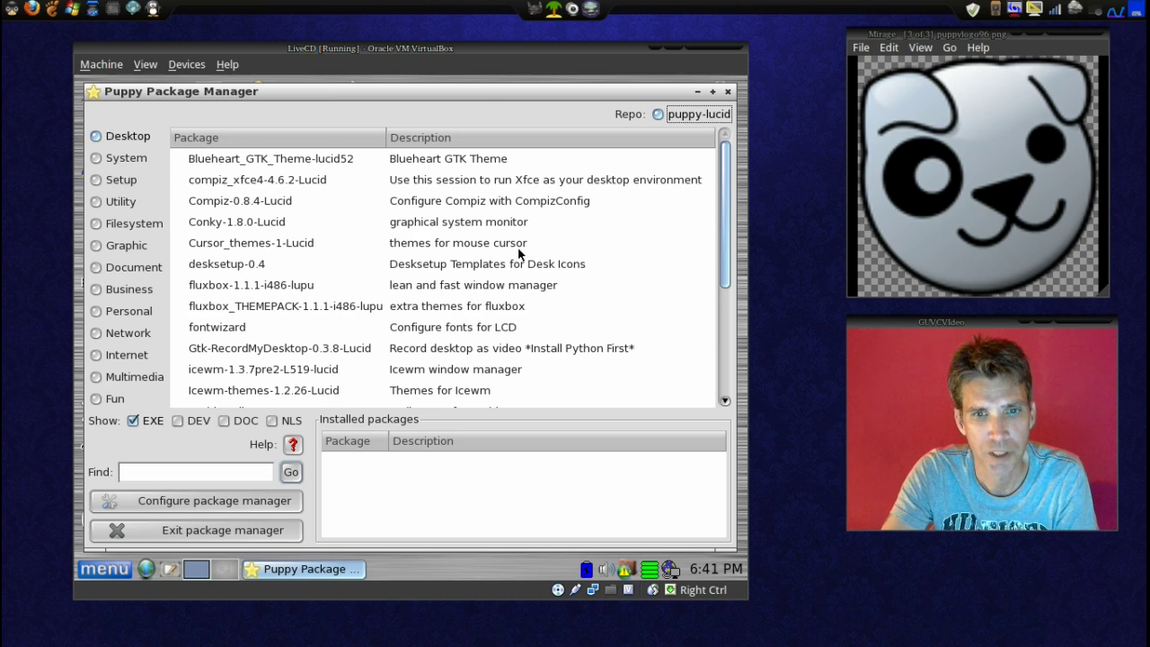
{"action": "scroll", "coordinate": [517, 255], "scroll_direction": "down", "scroll_amount": 3}
{"action": "scroll", "coordinate": [519, 252], "scroll_direction": "up", "scroll_amount": 3}
{"action": "scroll", "coordinate": [519, 252], "scroll_direction": "down", "scroll_amount": 3}
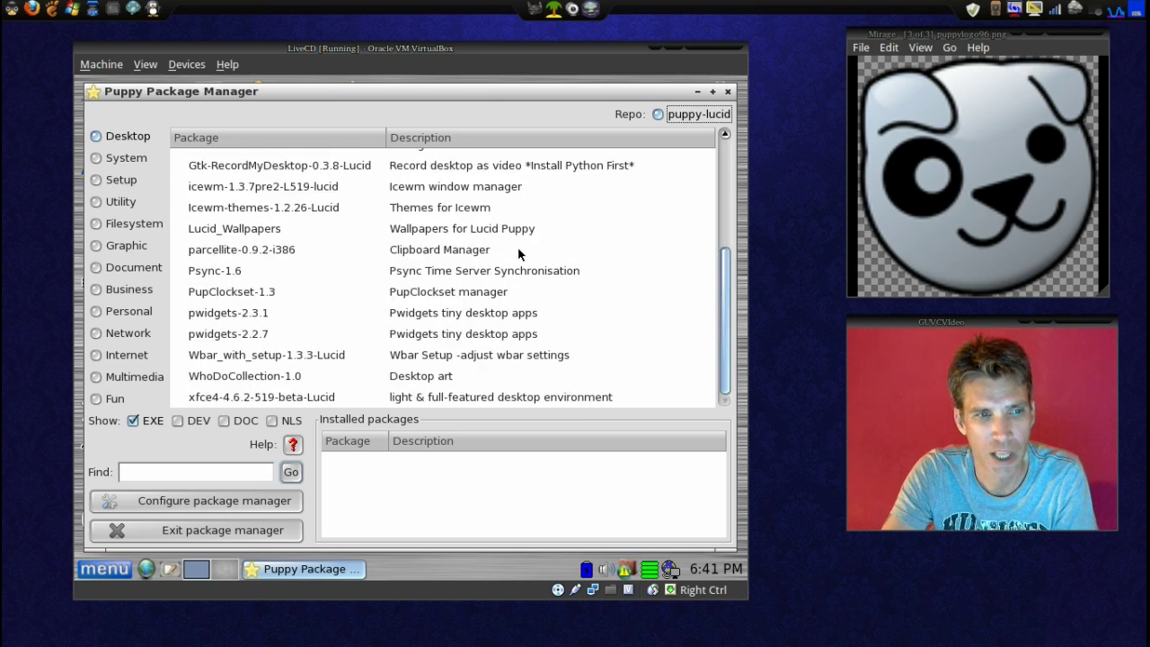
{"action": "left_click", "coordinate": [112, 159]}
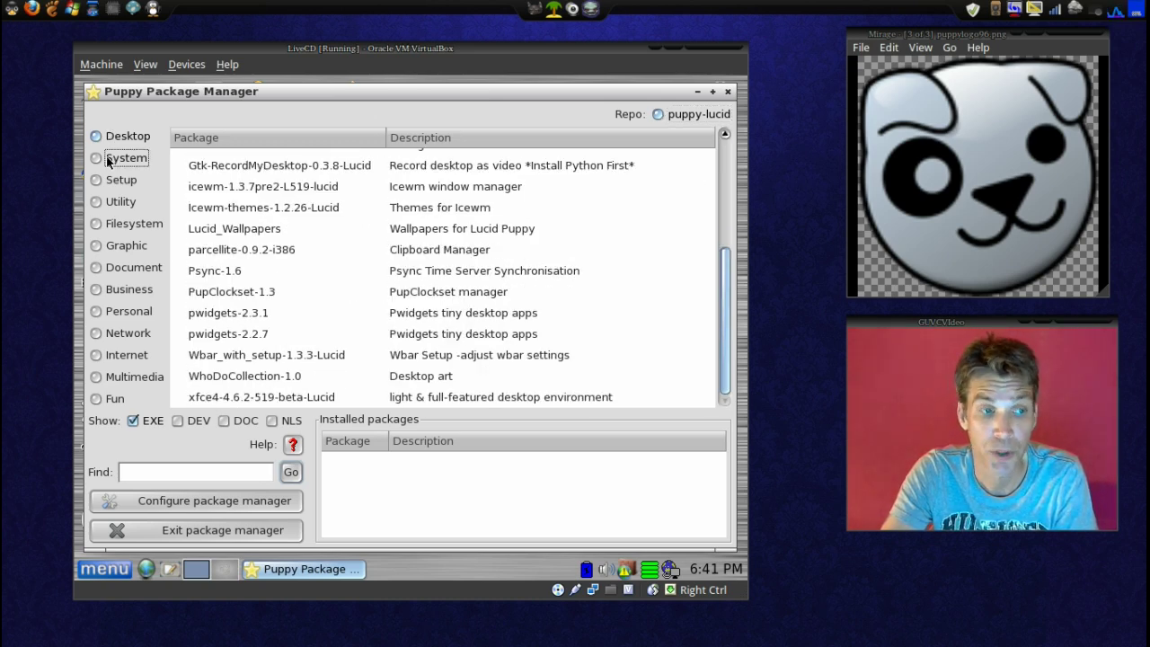
{"action": "scroll", "coordinate": [689, 293], "scroll_direction": "up", "scroll_amount": 3}
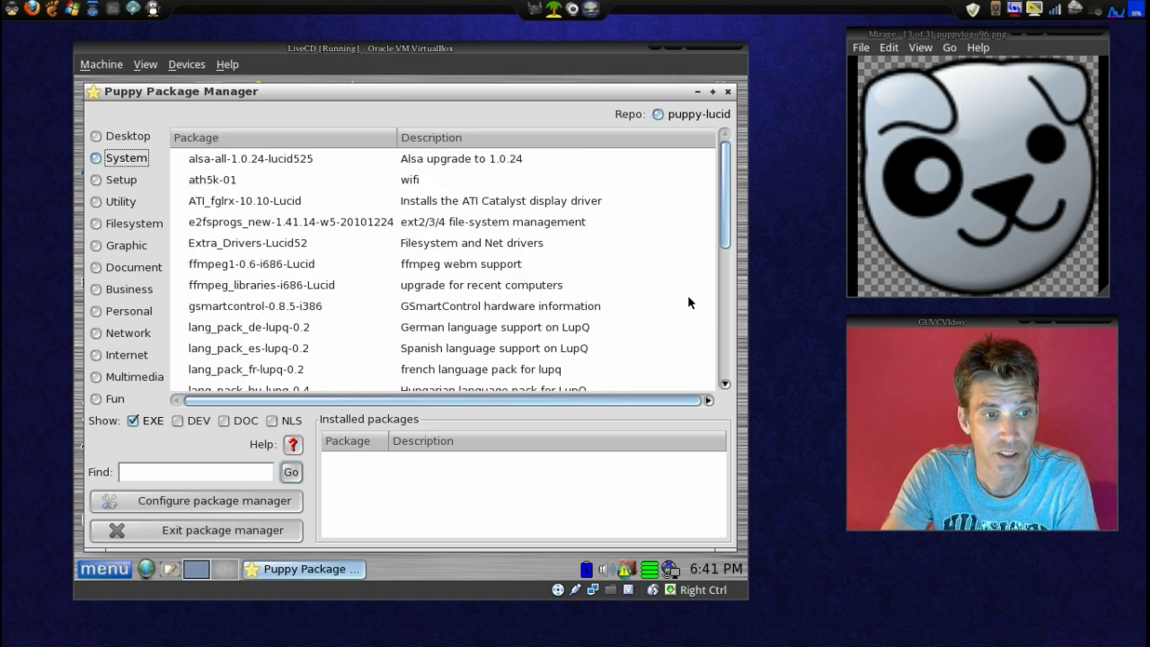
{"action": "scroll", "coordinate": [687, 303], "scroll_direction": "down", "scroll_amount": 5}
{"action": "scroll", "coordinate": [688, 303], "scroll_direction": "up", "scroll_amount": 5}
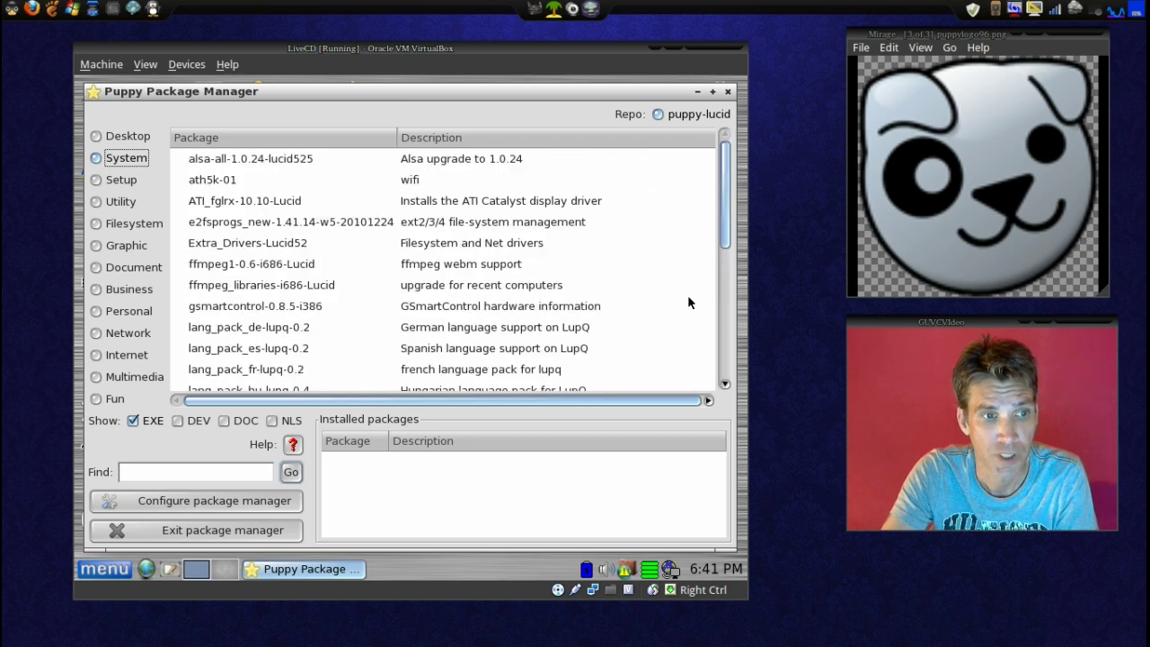
{"action": "scroll", "coordinate": [688, 296], "scroll_direction": "down", "scroll_amount": 5}
{"action": "scroll", "coordinate": [687, 296], "scroll_direction": "up", "scroll_amount": 5}
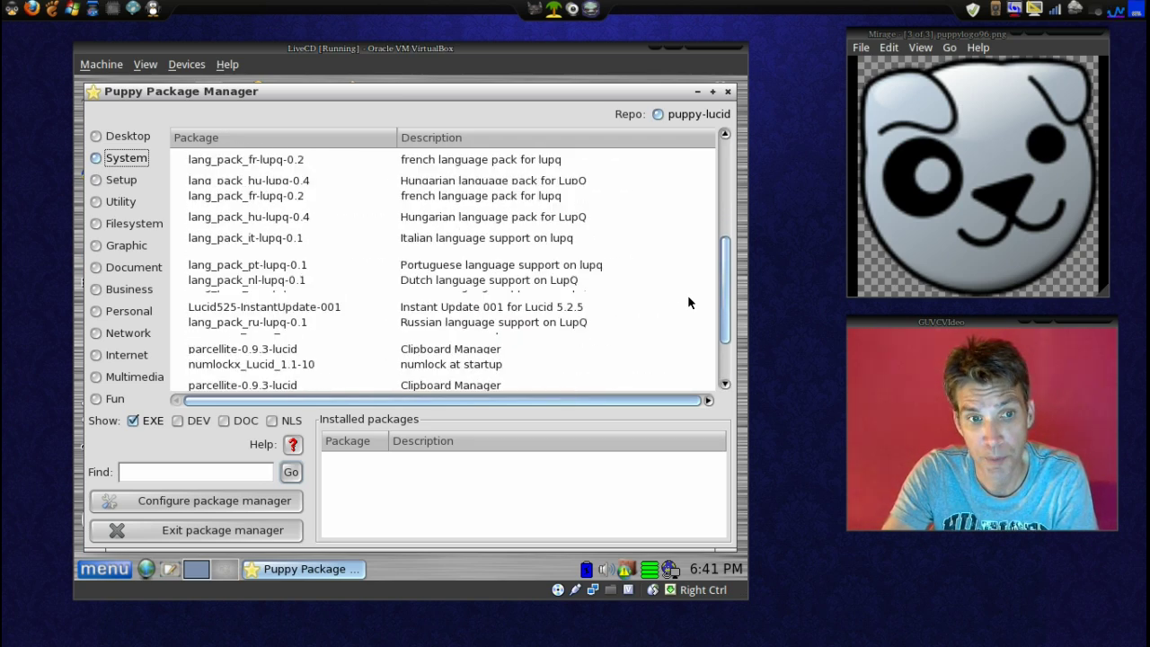
- Show the Setup category packages, such as firstrun-1.6 and NVIDIA drivers
{"action": "left_click", "coordinate": [115, 182]}
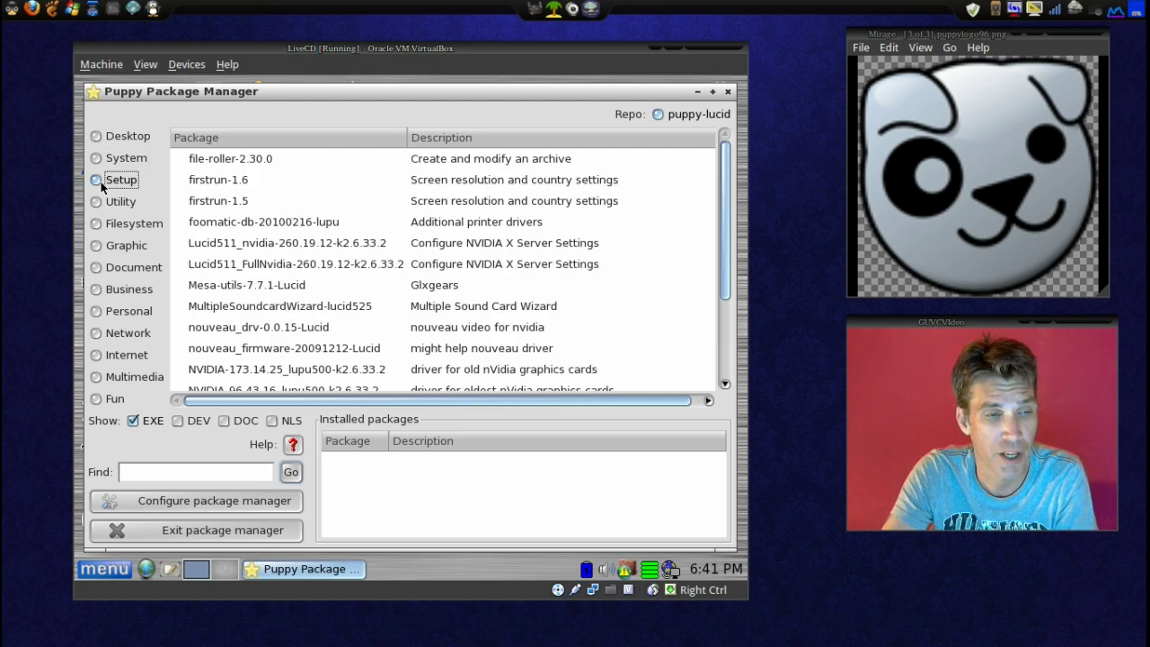
{"action": "scroll", "coordinate": [586, 198], "scroll_direction": "down", "scroll_amount": 3}
{"action": "scroll", "coordinate": [586, 197], "scroll_direction": "up", "scroll_amount": 3}
{"action": "scroll", "coordinate": [586, 198], "scroll_direction": "down", "scroll_amount": 3}
{"action": "scroll", "coordinate": [586, 193], "scroll_direction": "up", "scroll_amount": 3}
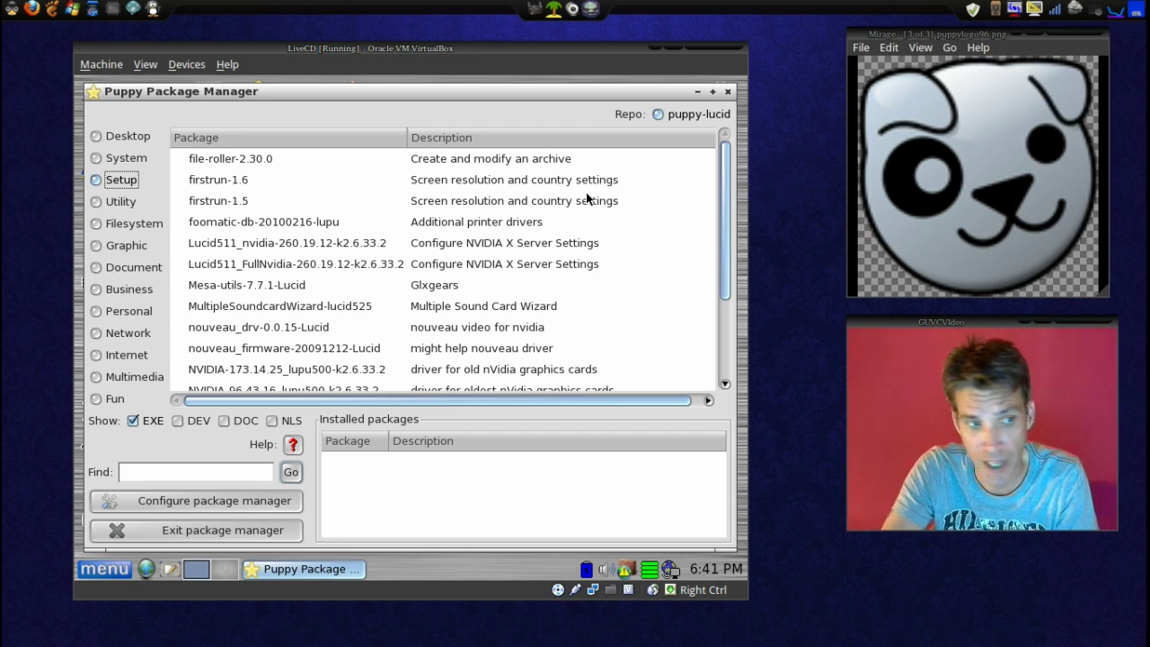
- List the Utility and then the Filesystem category packages
{"action": "left_click", "coordinate": [106, 203]}
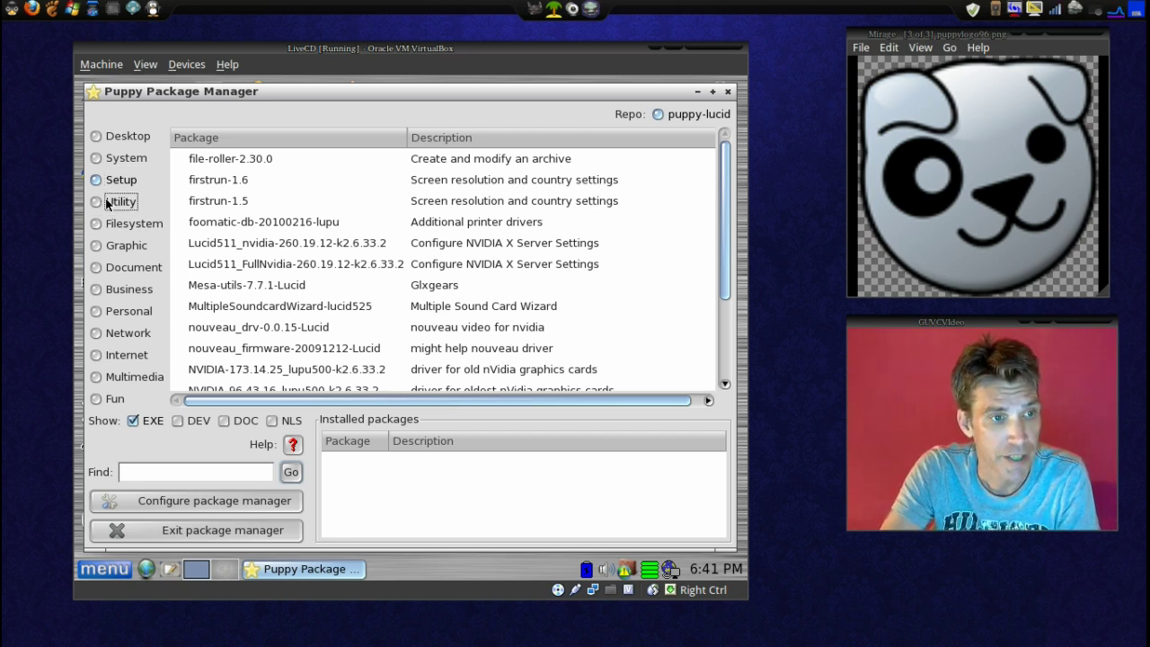
{"action": "left_click", "coordinate": [92, 203]}
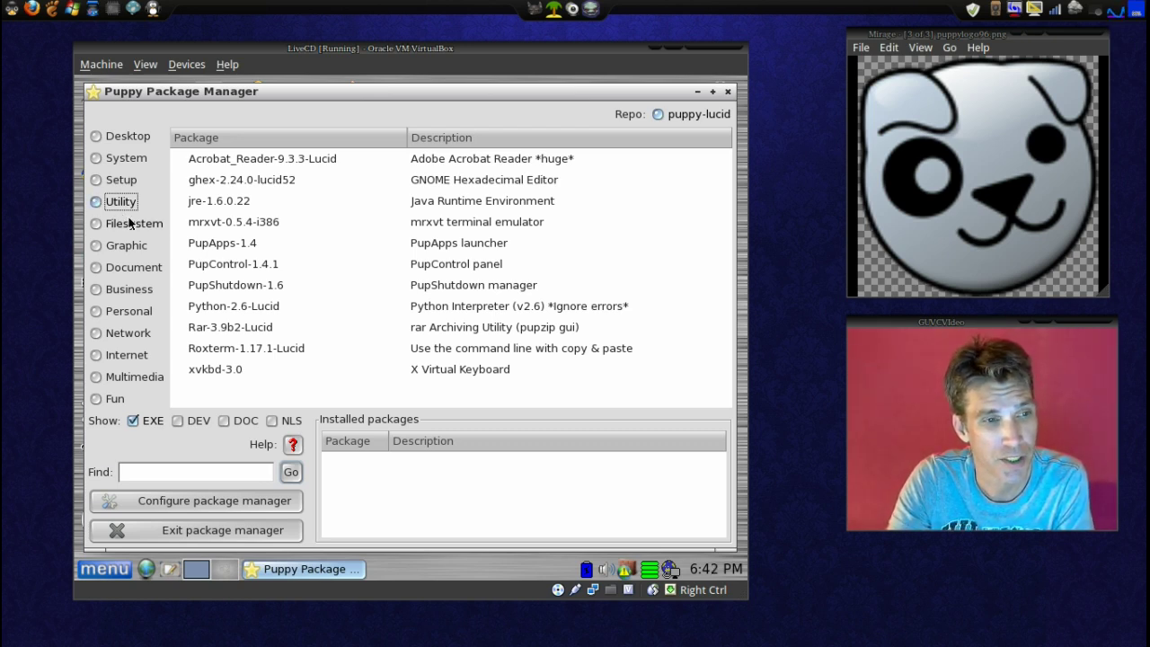
{"action": "left_click", "coordinate": [130, 226]}
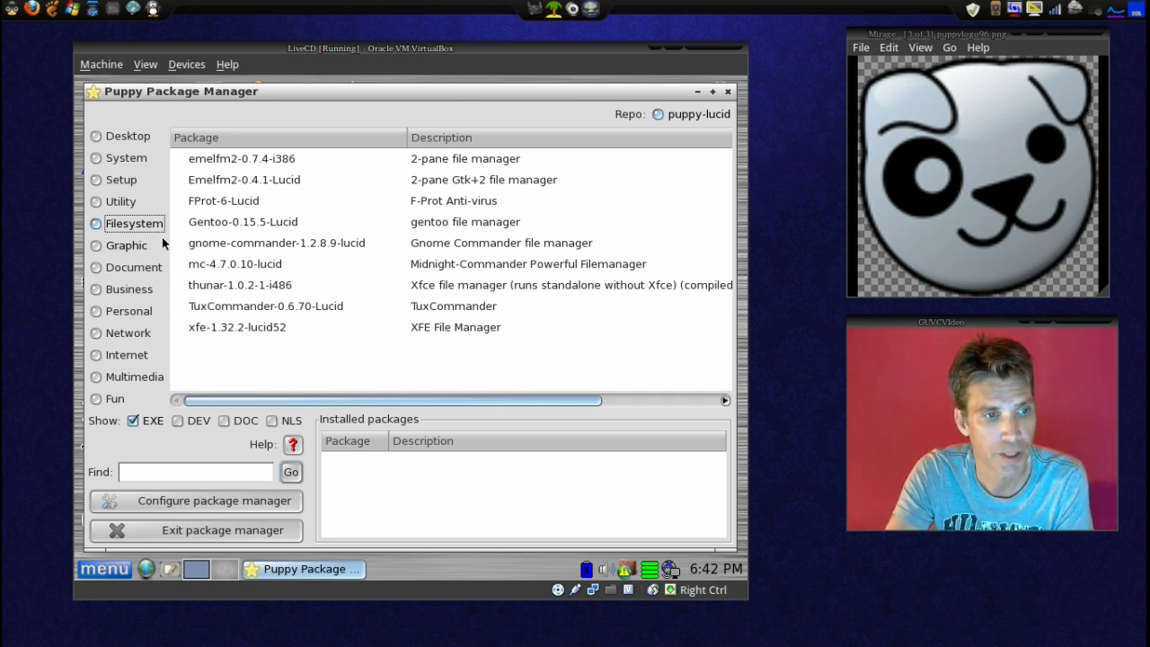
- View the Graphic and Document packages like FoxitReader, Geany and Scribus, then close the manager
{"action": "left_click", "coordinate": [121, 254]}
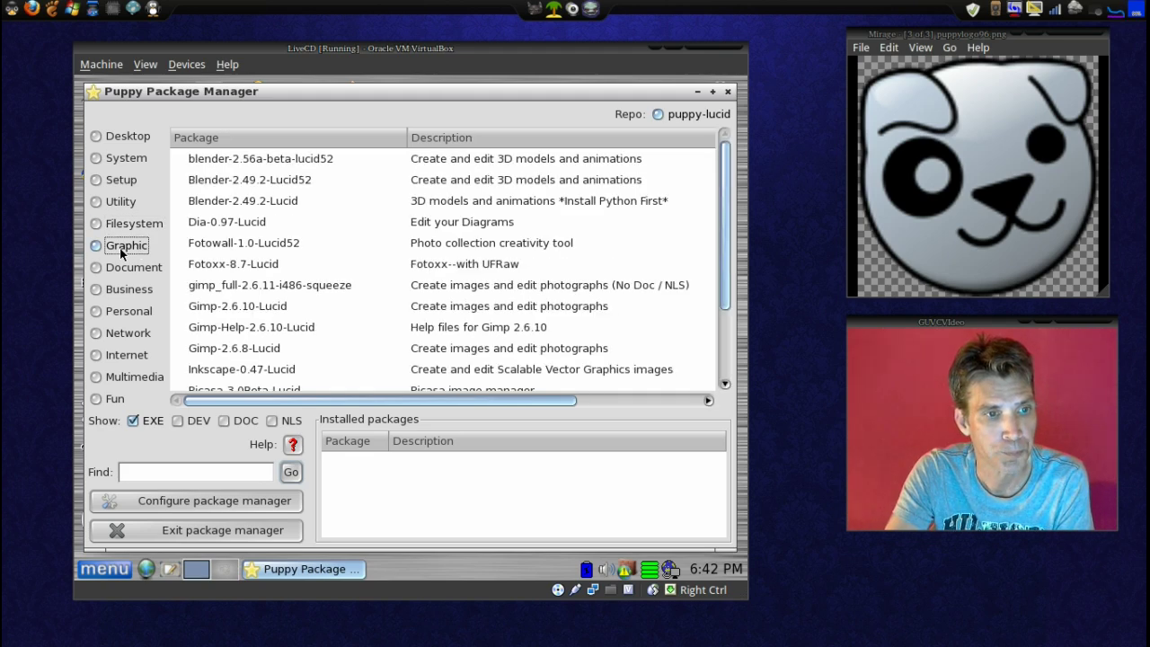
{"action": "scroll", "coordinate": [545, 250], "scroll_direction": "down", "scroll_amount": 3}
{"action": "scroll", "coordinate": [545, 256], "scroll_direction": "up", "scroll_amount": 3}
{"action": "scroll", "coordinate": [545, 256], "scroll_direction": "down", "scroll_amount": 3}
{"action": "left_click", "coordinate": [118, 268]}
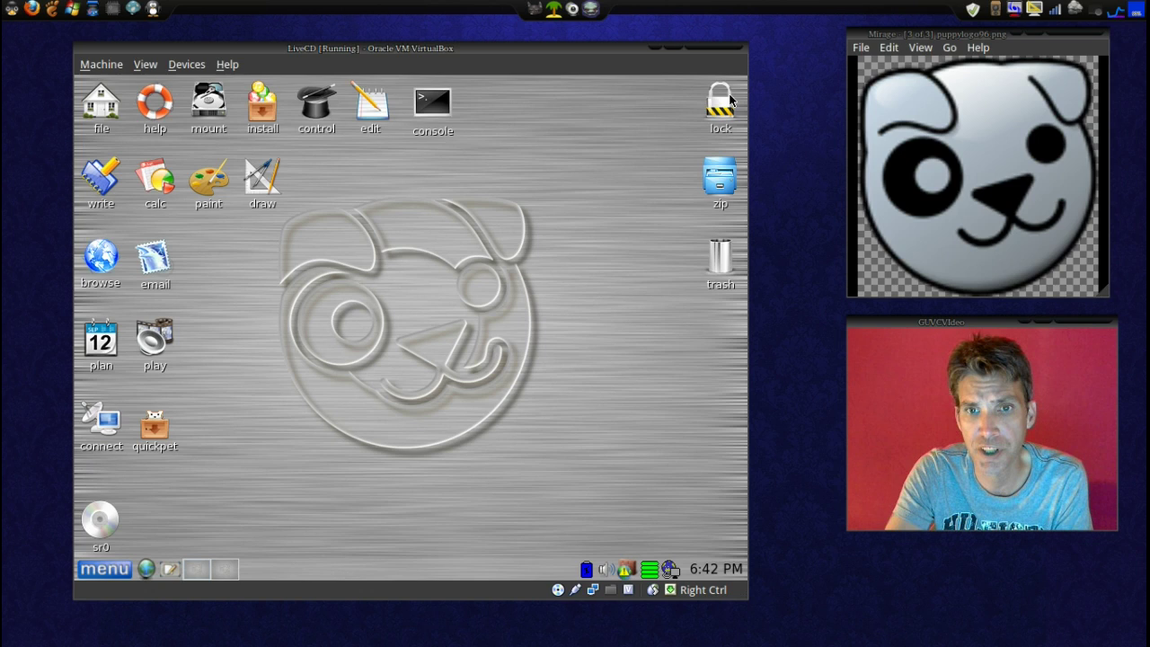
{"action": "left_click", "coordinate": [728, 91]}
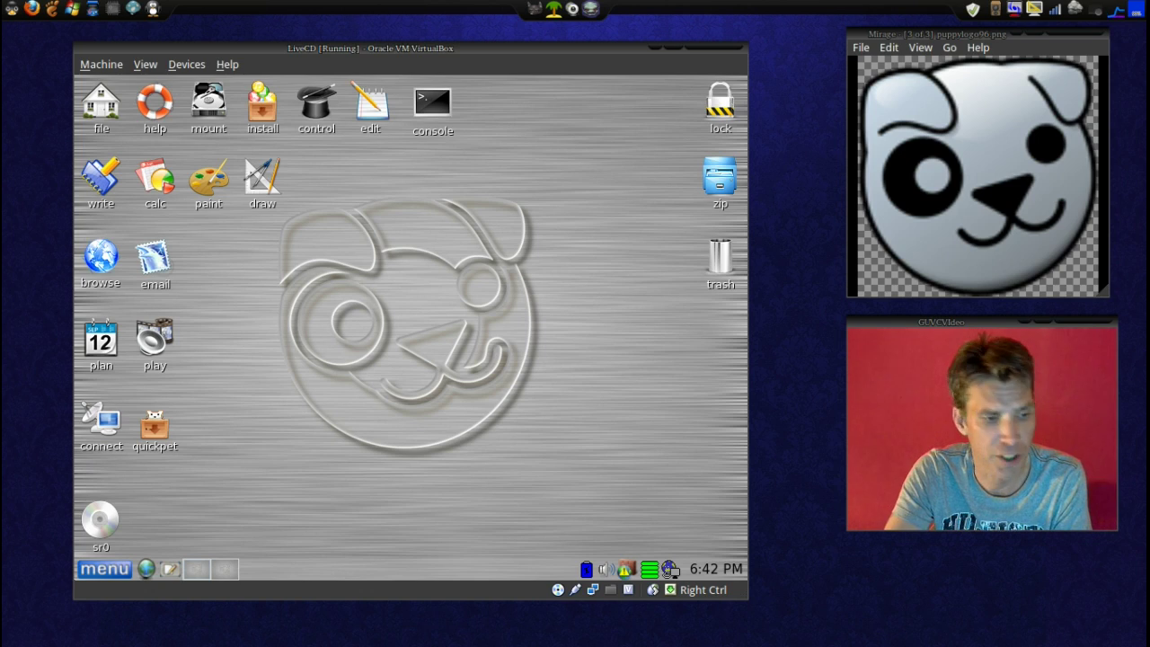
- Open the main menu to Setup > Setup Puppy, revealing Quickpet Install Popular Programs
{"action": "left_click", "coordinate": [101, 569]}
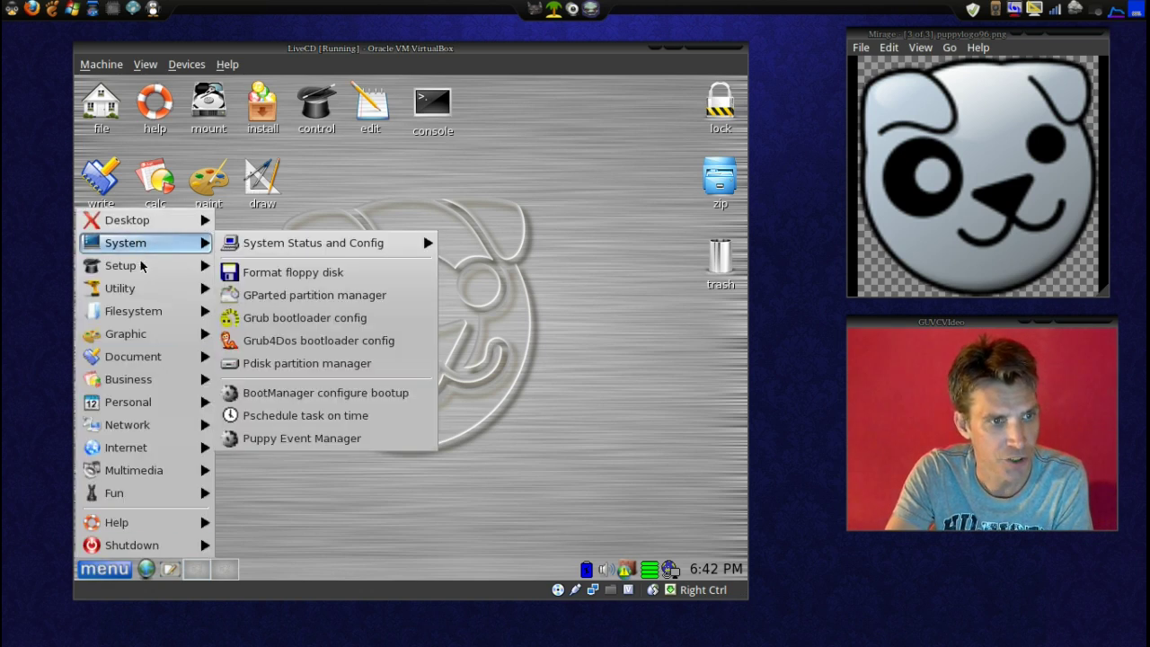
{"action": "mouse_move", "coordinate": [139, 265]}
{"action": "mouse_move", "coordinate": [328, 263]}
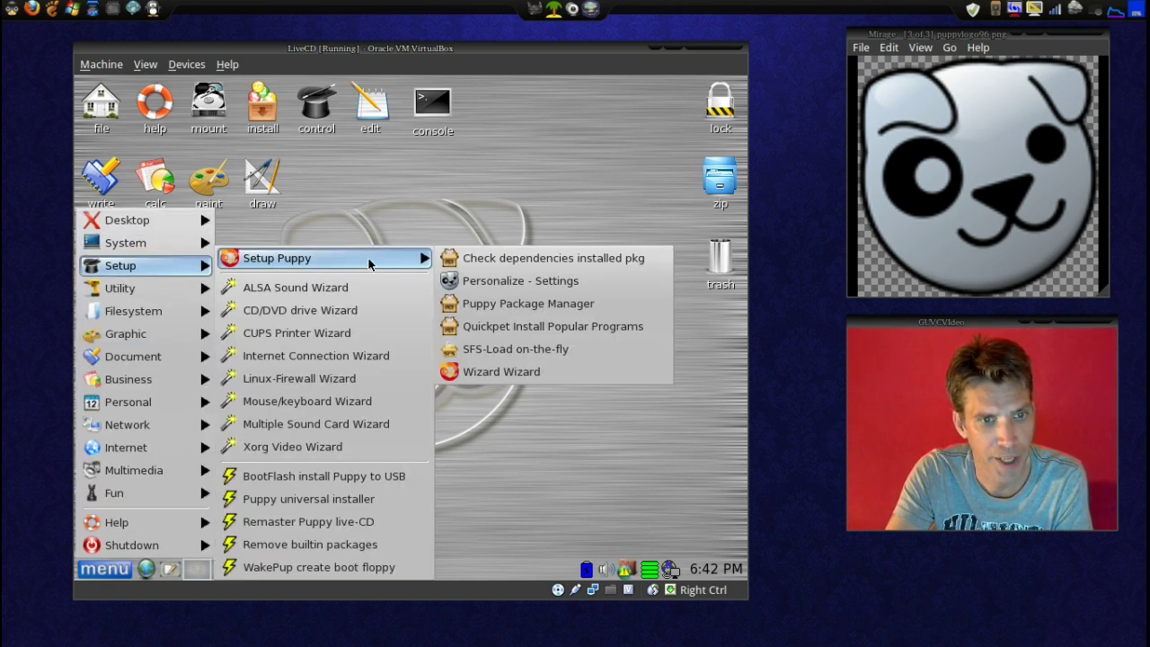
- Launch Quickpet v4.5 and view its Internet Pets, Useful Pets and Sfs Get lists
{"action": "left_click", "coordinate": [500, 328]}
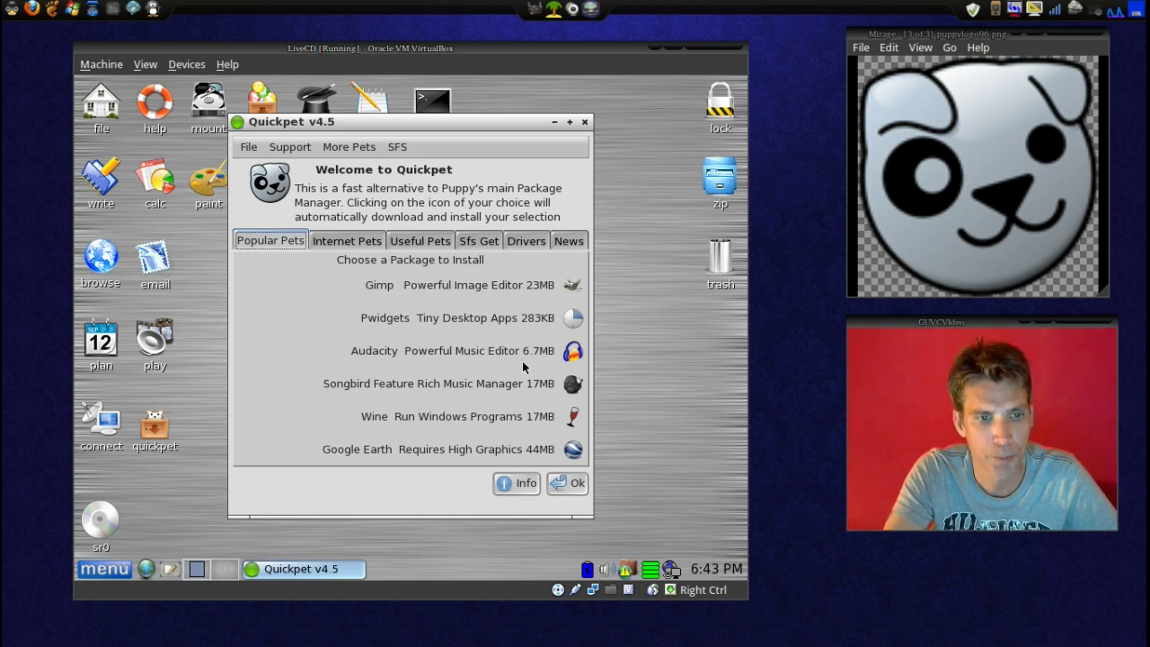
{"action": "left_click", "coordinate": [326, 244]}
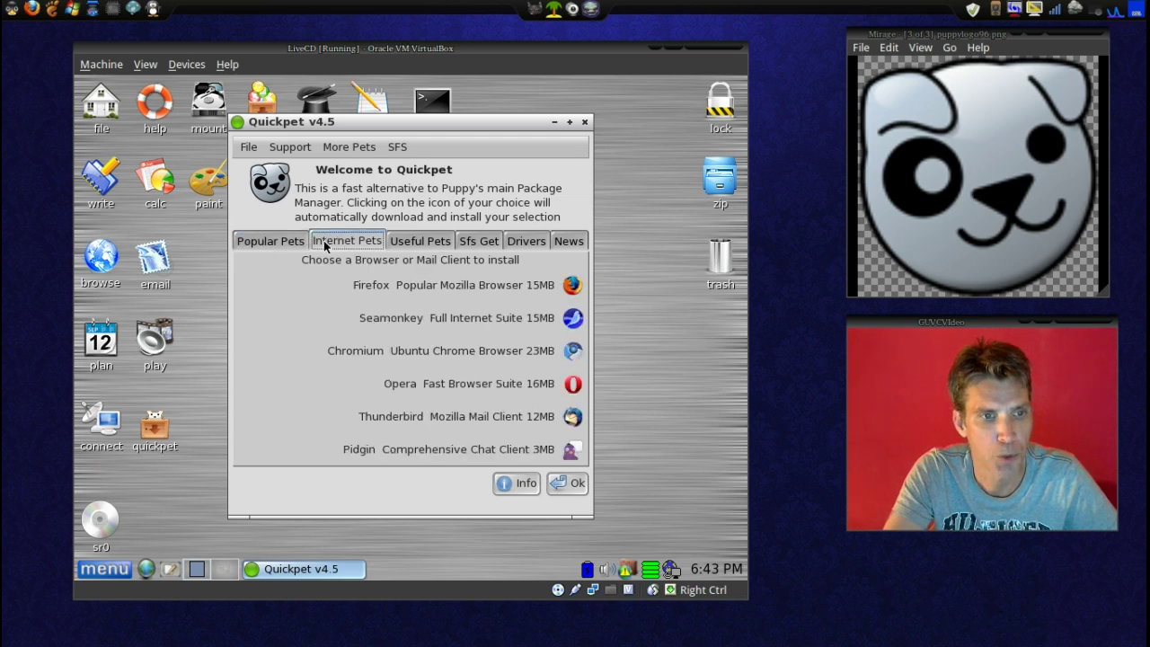
{"action": "left_click", "coordinate": [424, 242]}
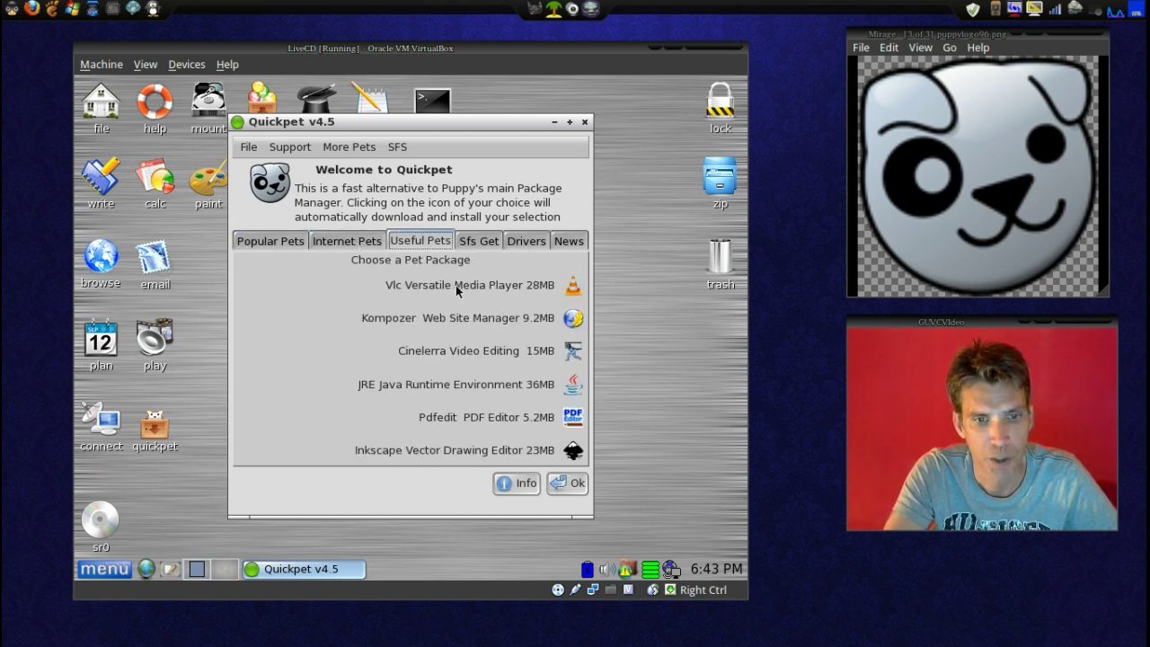
{"action": "left_click", "coordinate": [470, 248]}
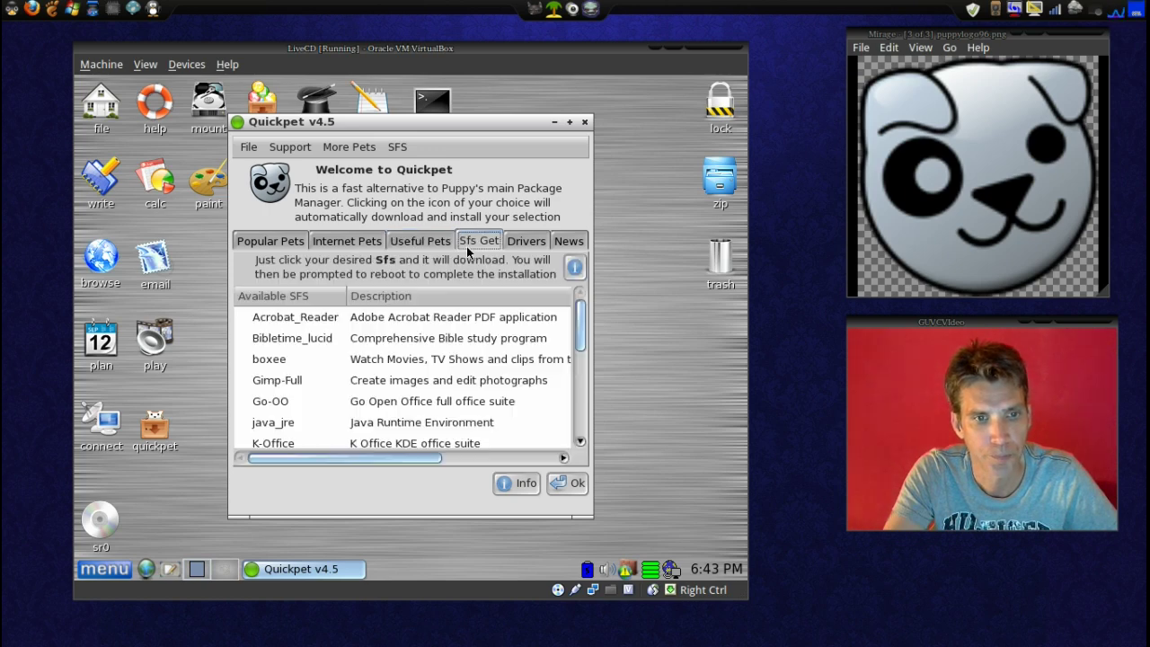
{"action": "scroll", "coordinate": [452, 358], "scroll_direction": "down", "scroll_amount": 5}
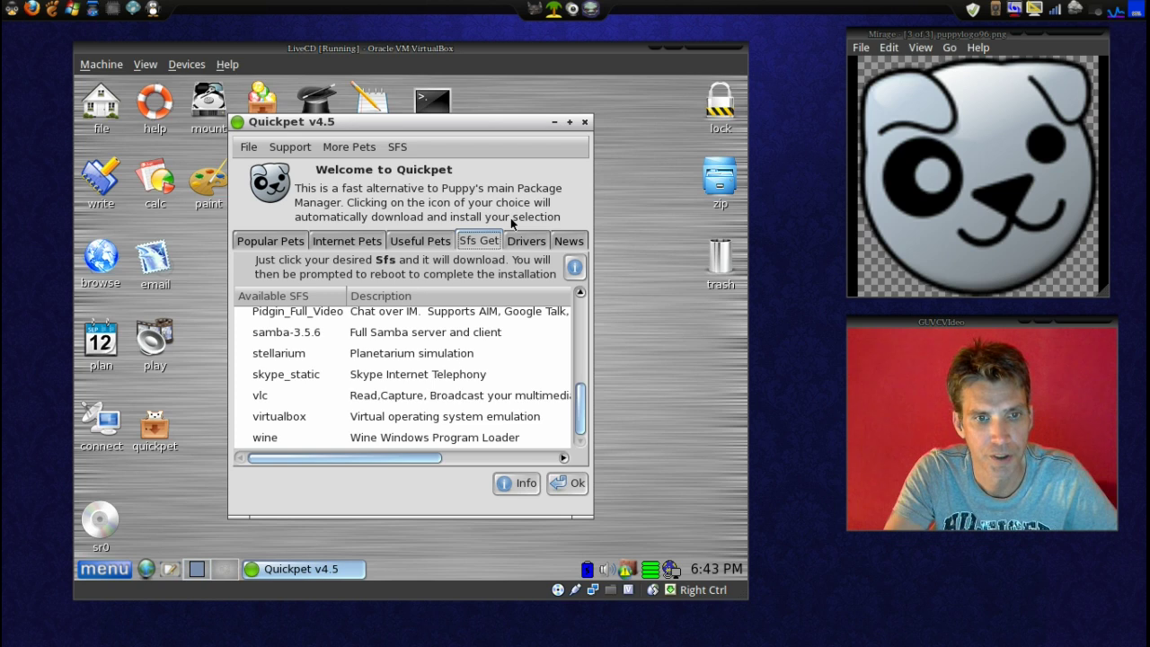
- Check the Drivers and Lucid News tabs, then close Quickpet
{"action": "left_click", "coordinate": [530, 243]}
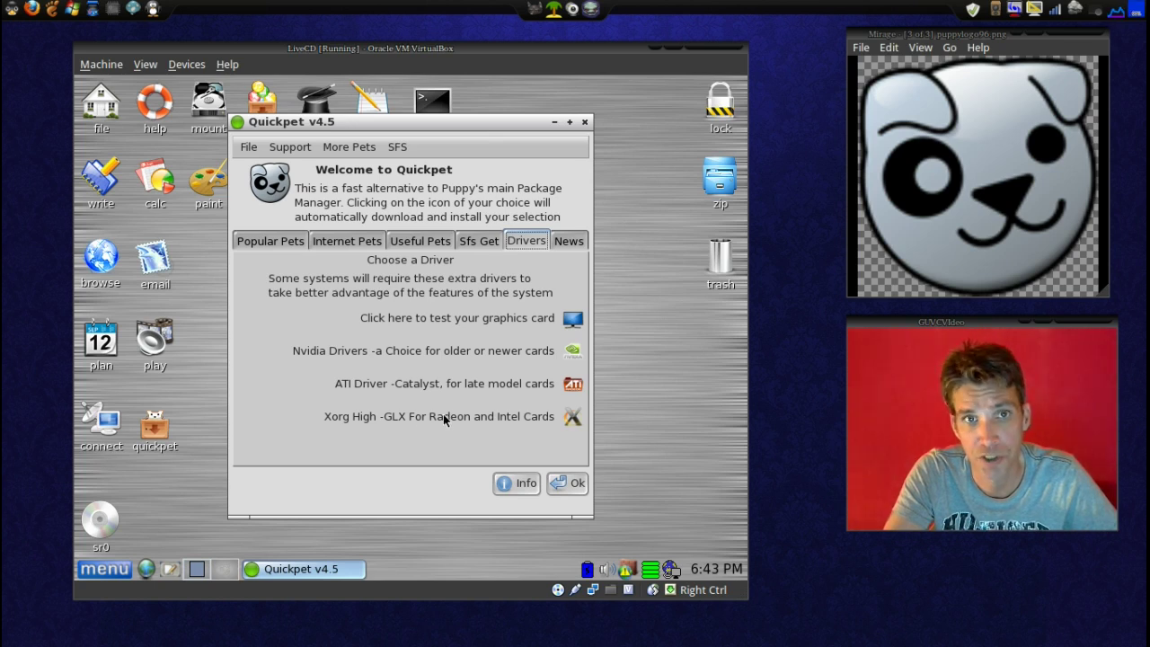
{"action": "left_click", "coordinate": [559, 246]}
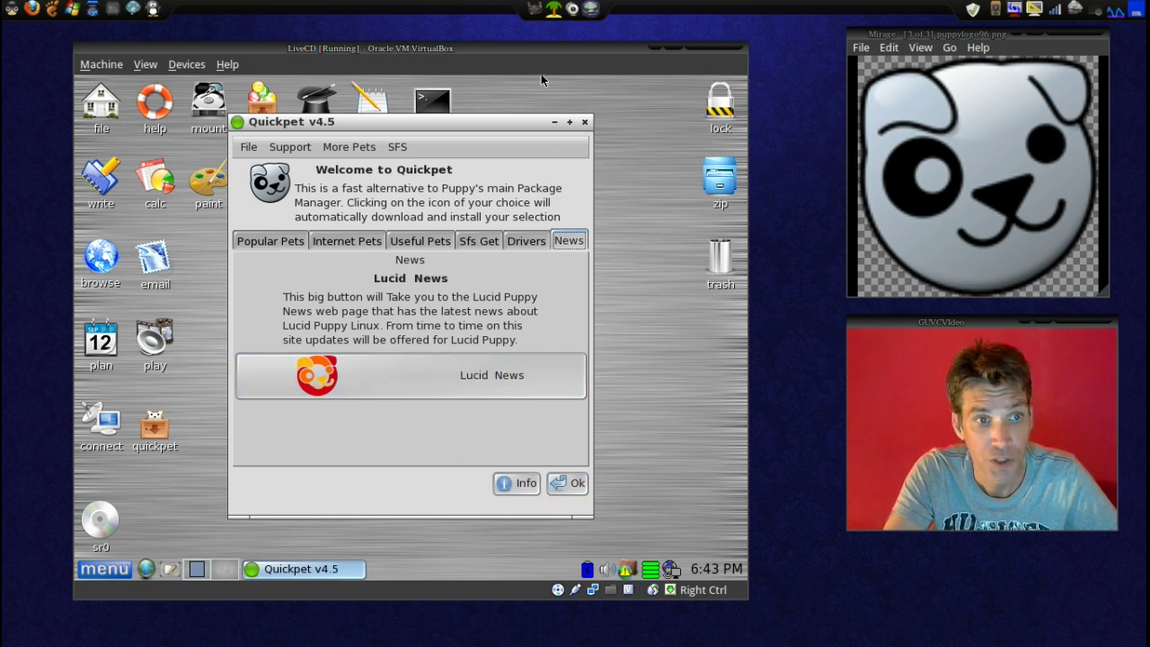
{"action": "left_click", "coordinate": [584, 121]}
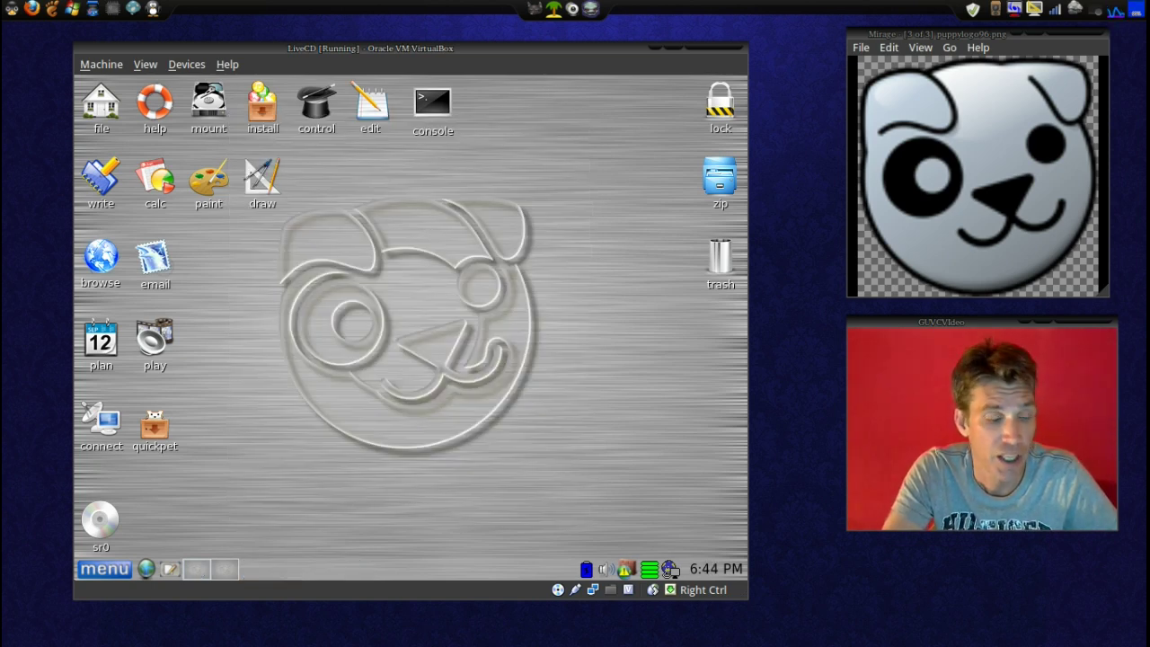
- Open the main menu and go through Filesystem and Graphic to the Document submenu (AbiWord, Geany)
{"action": "left_click", "coordinate": [102, 571]}
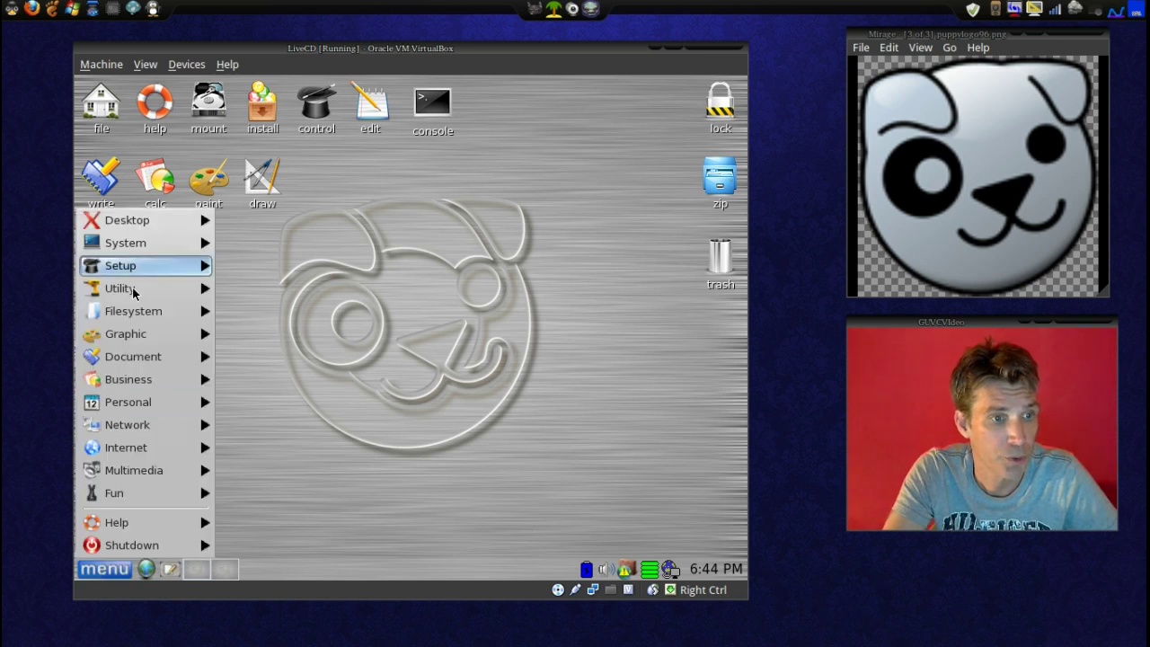
{"action": "mouse_move", "coordinate": [136, 305]}
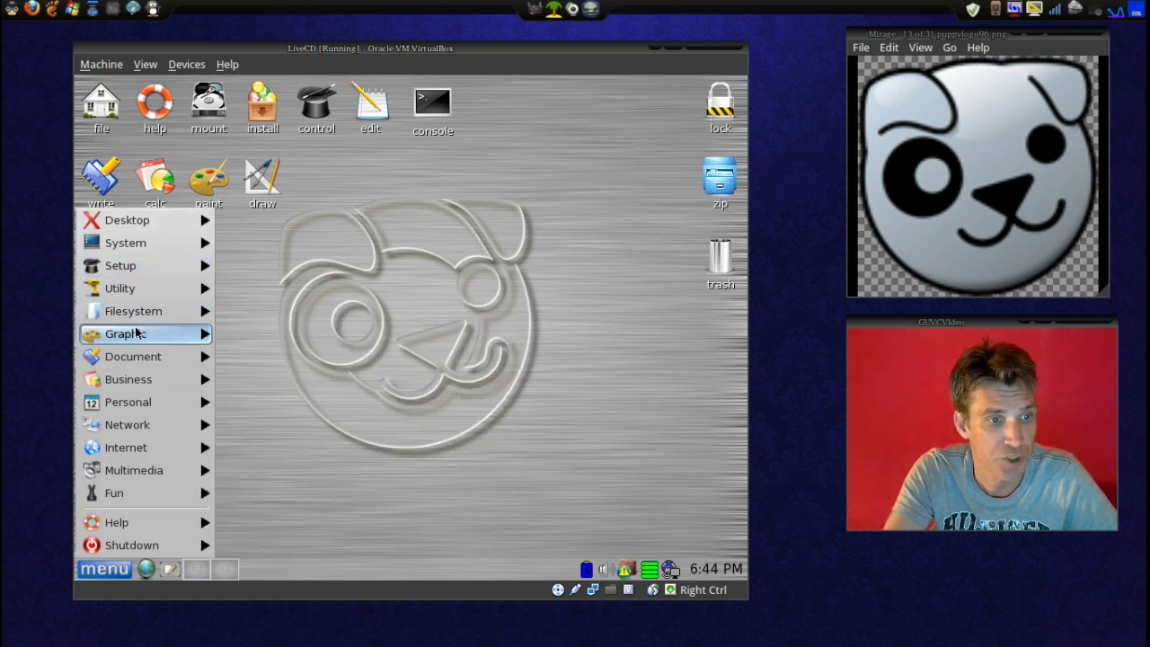
{"action": "mouse_move", "coordinate": [136, 334]}
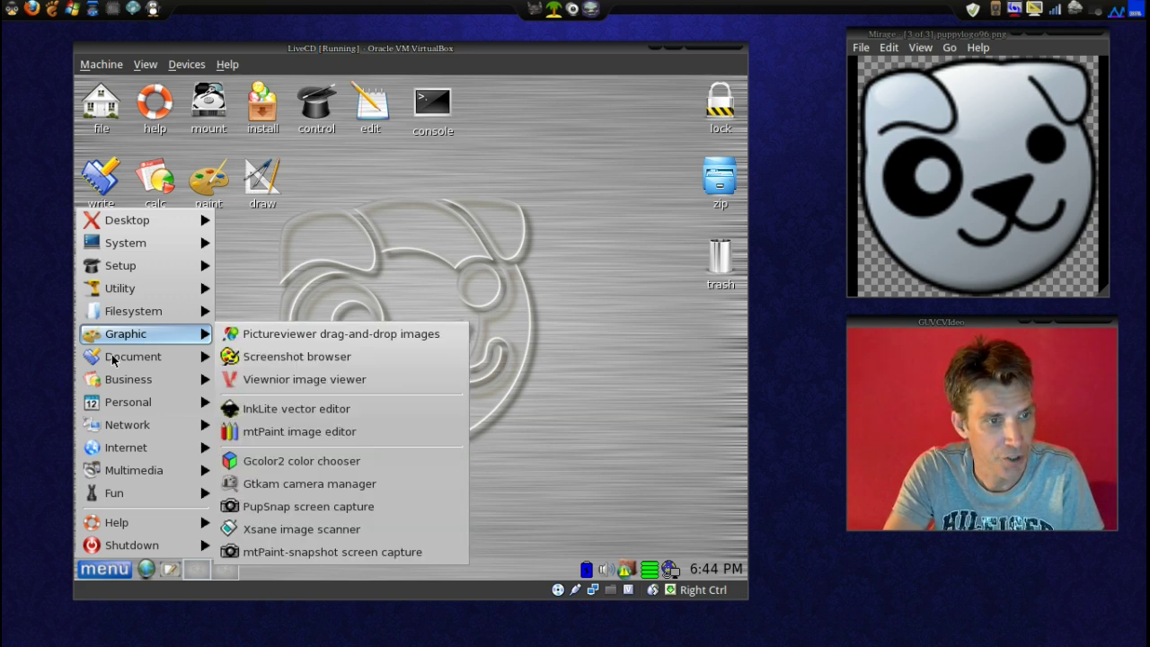
{"action": "mouse_move", "coordinate": [130, 361]}
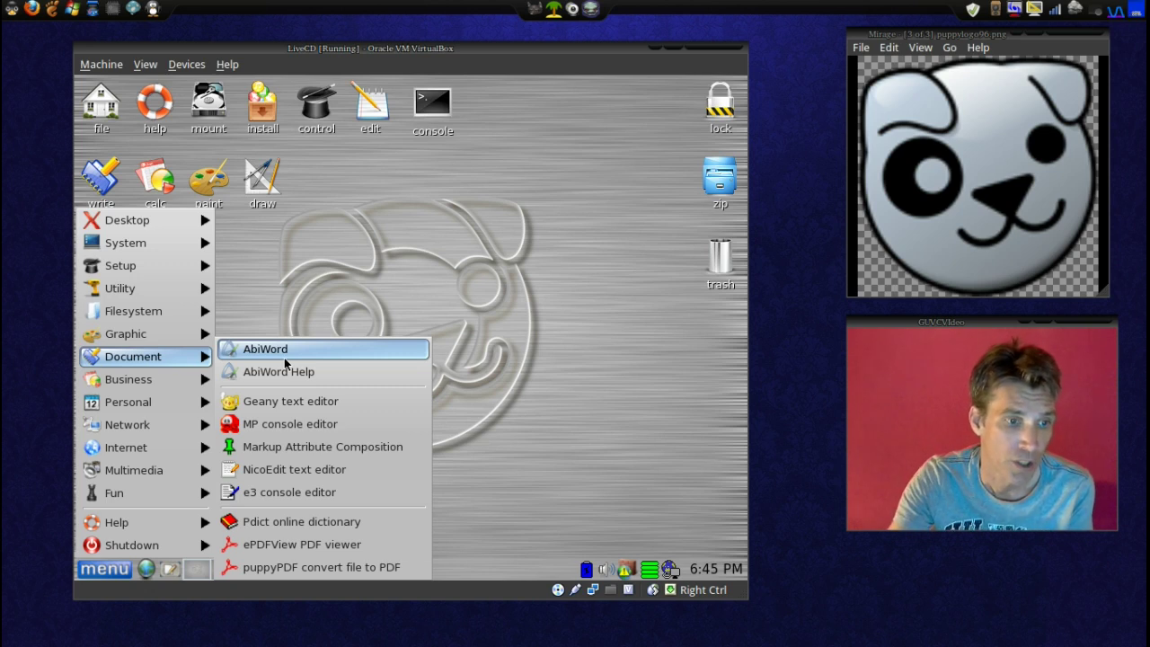
- Step through the Business, Personal, Network, Internet, Multimedia and Fun menu categories
{"action": "mouse_move", "coordinate": [161, 379]}
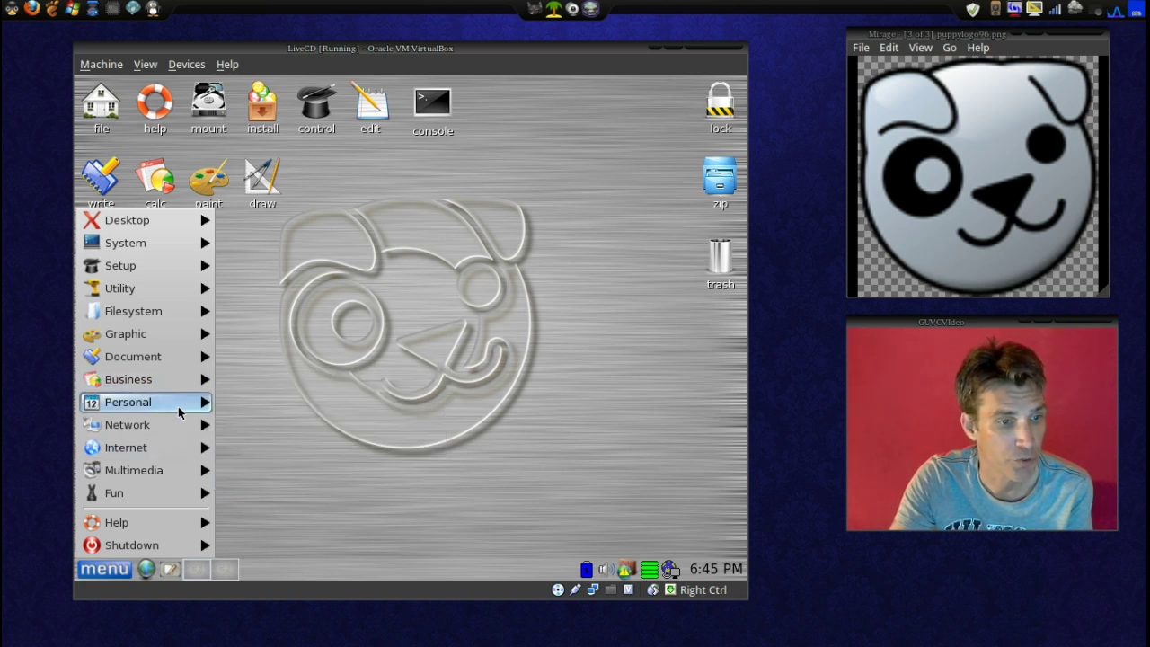
{"action": "mouse_move", "coordinate": [177, 404]}
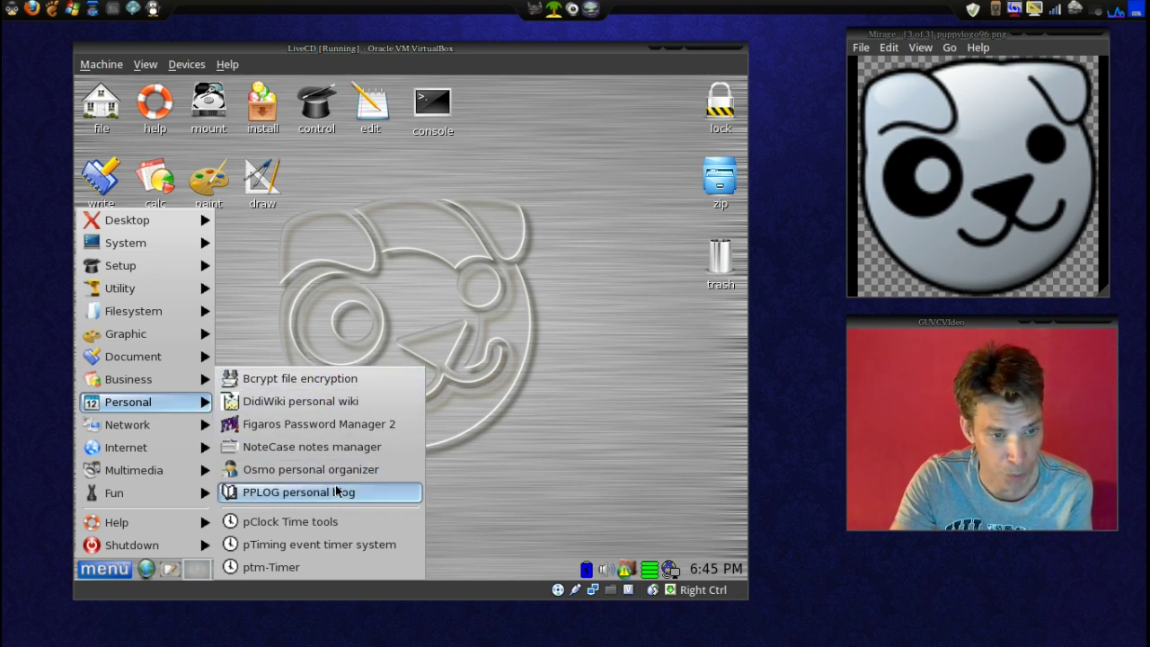
{"action": "mouse_move", "coordinate": [103, 428]}
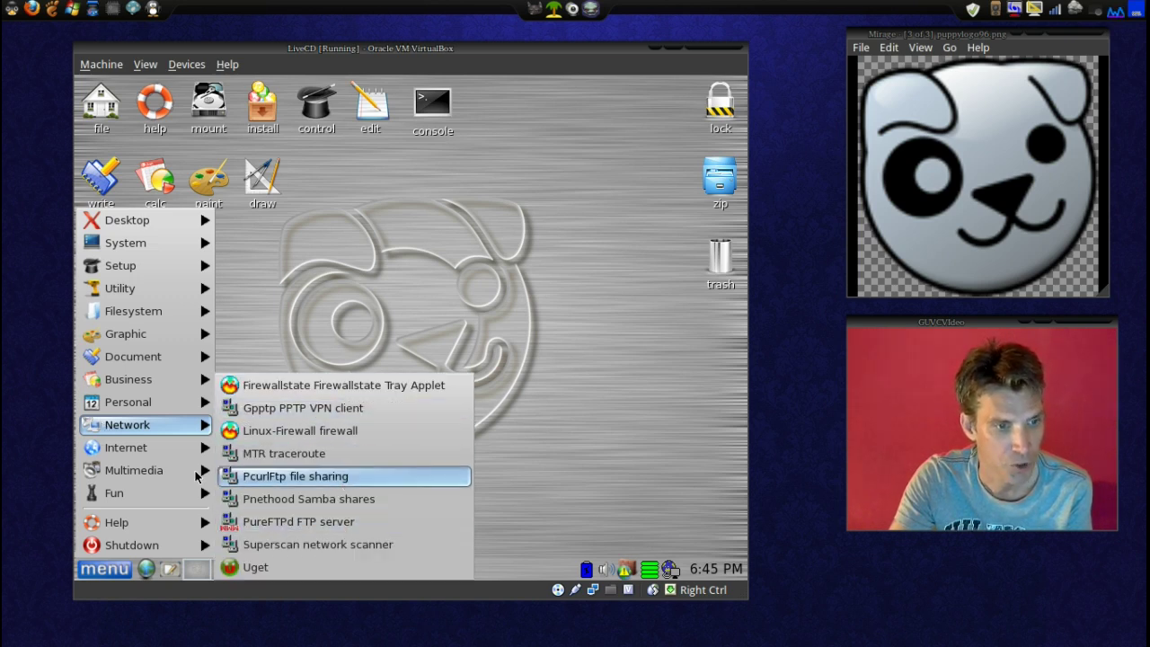
{"action": "mouse_move", "coordinate": [126, 448]}
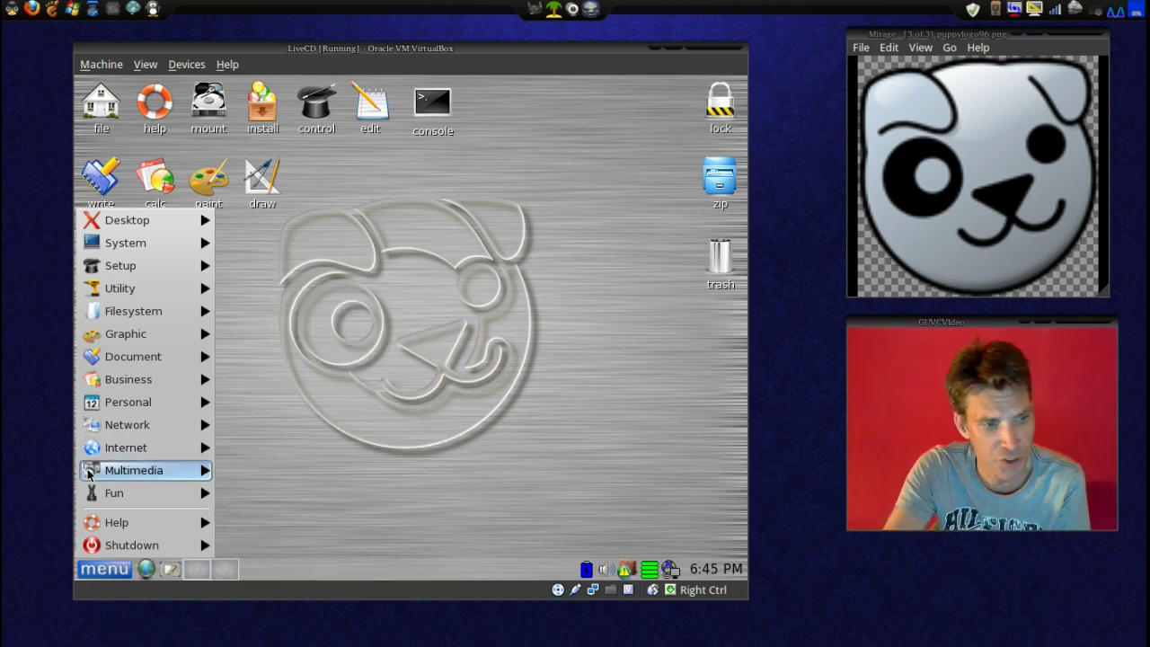
{"action": "mouse_move", "coordinate": [90, 473]}
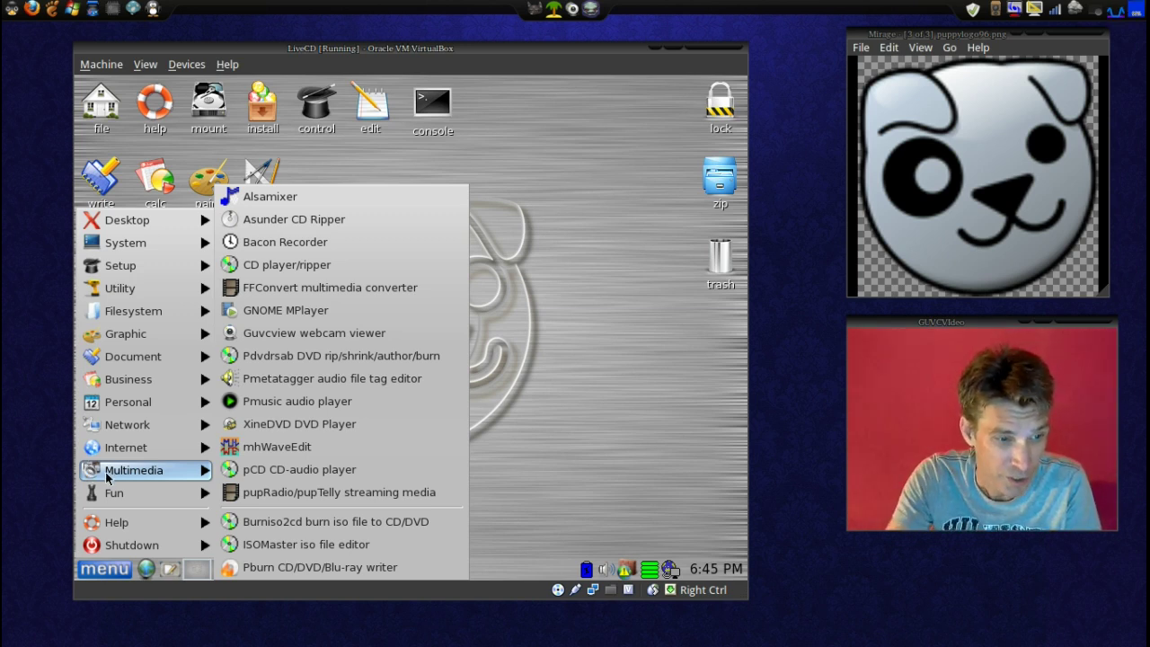
{"action": "mouse_move", "coordinate": [121, 495]}
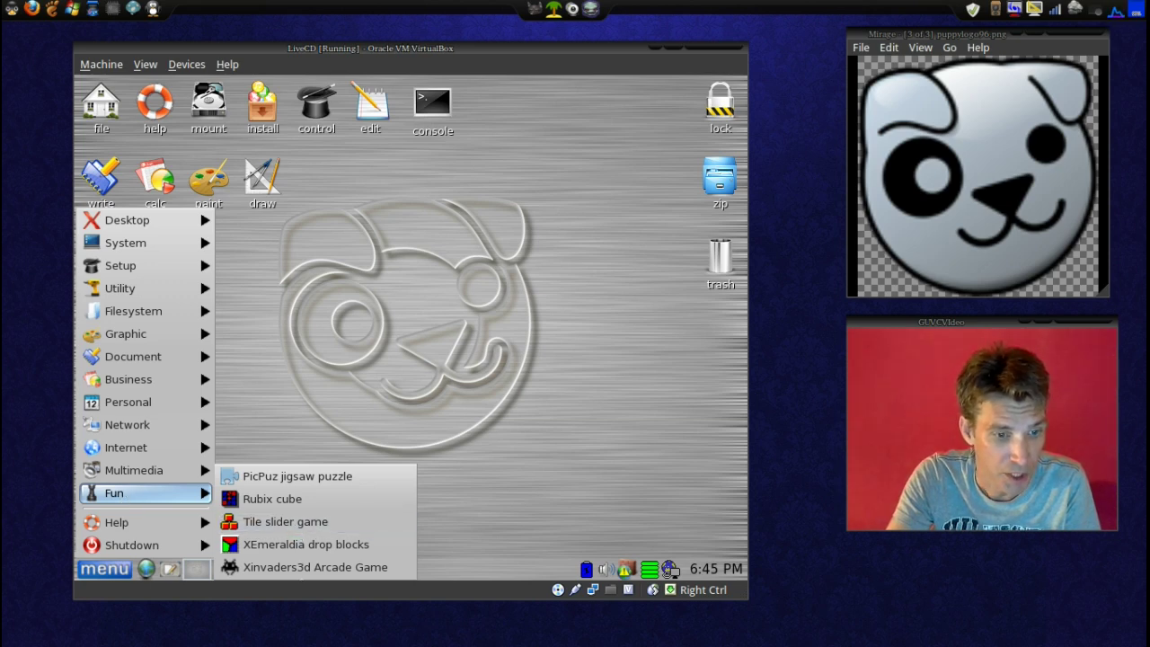
- Launch Xinvaders3d Arcade Game from Fun, start it and fire at the invaders
{"action": "left_click", "coordinate": [302, 569]}
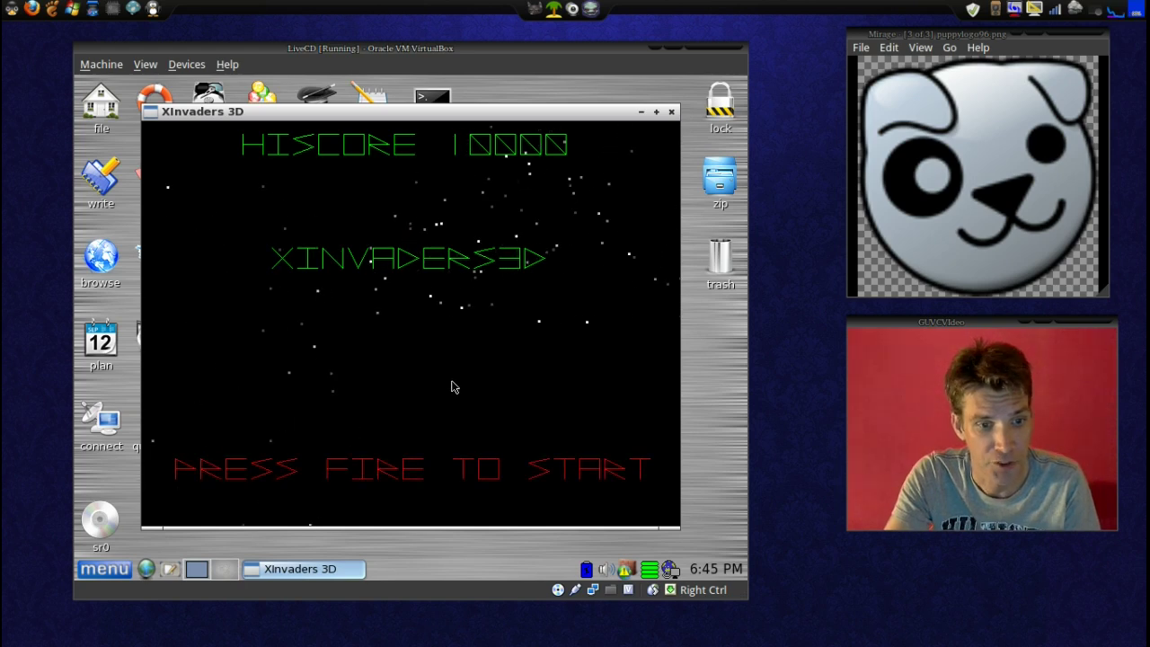
{"action": "key", "text": "space"}
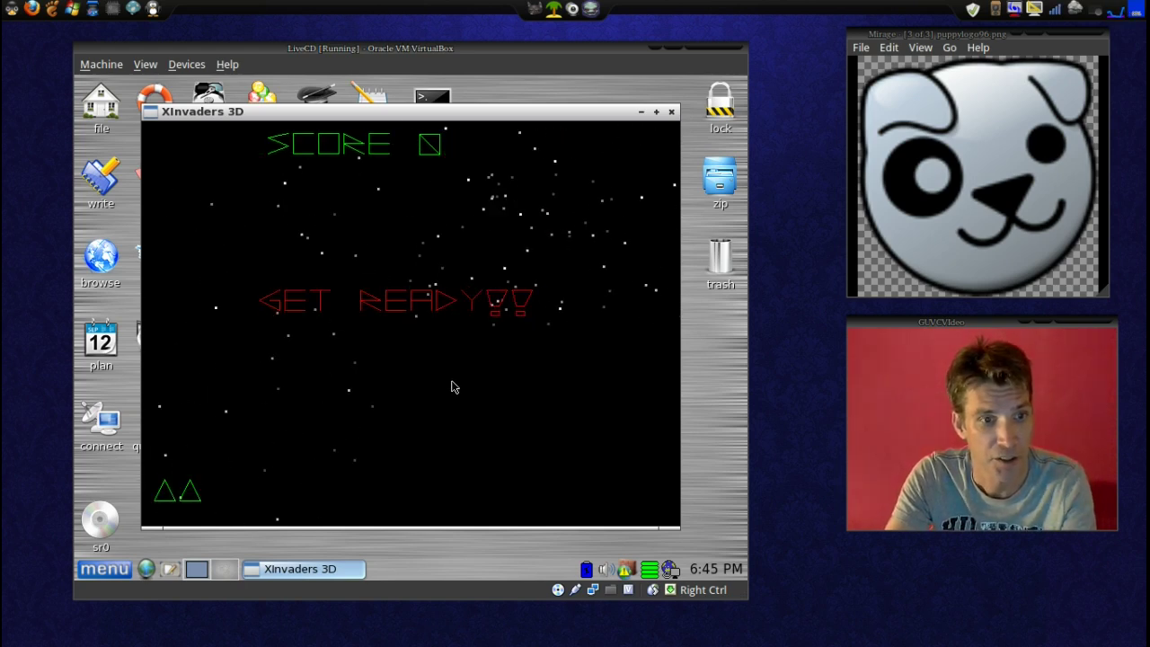
{"action": "key", "text": "space"}
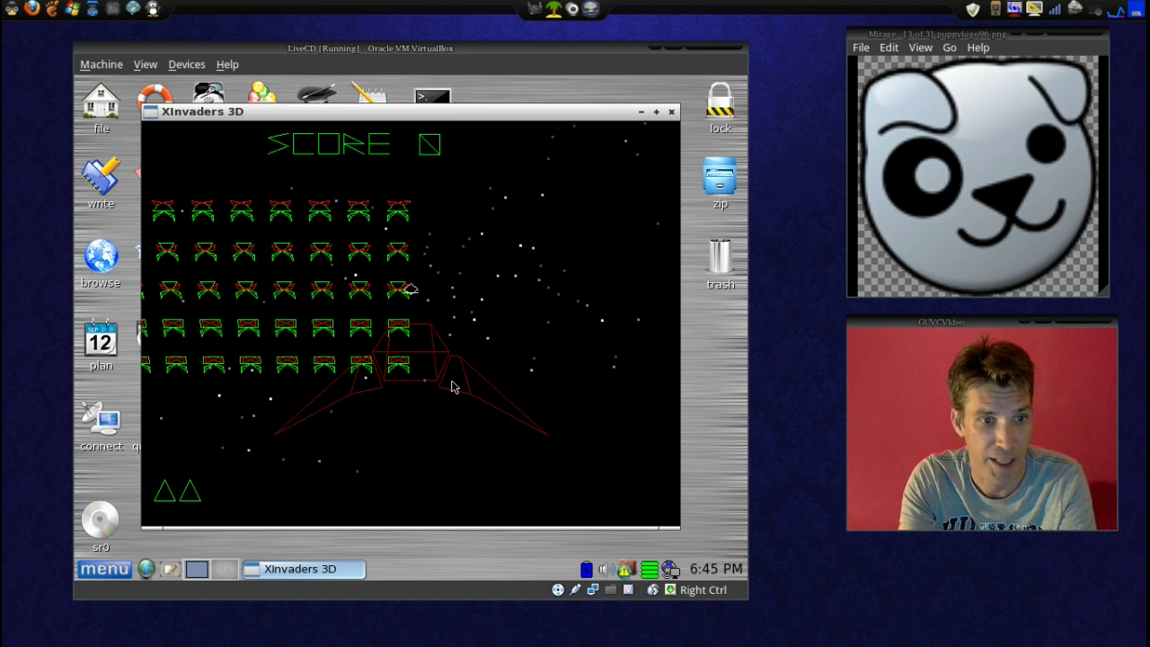
{"action": "key", "text": "space"}
{"action": "key", "text": "space"}
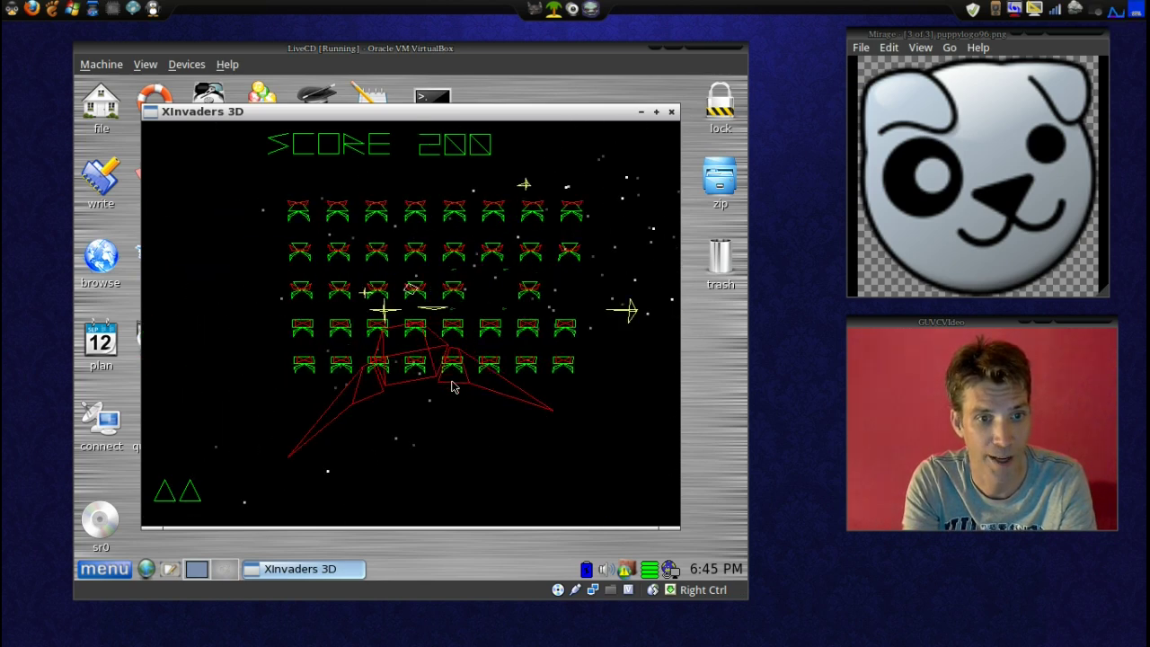
{"action": "key", "text": "space"}
{"action": "key", "text": "space"}
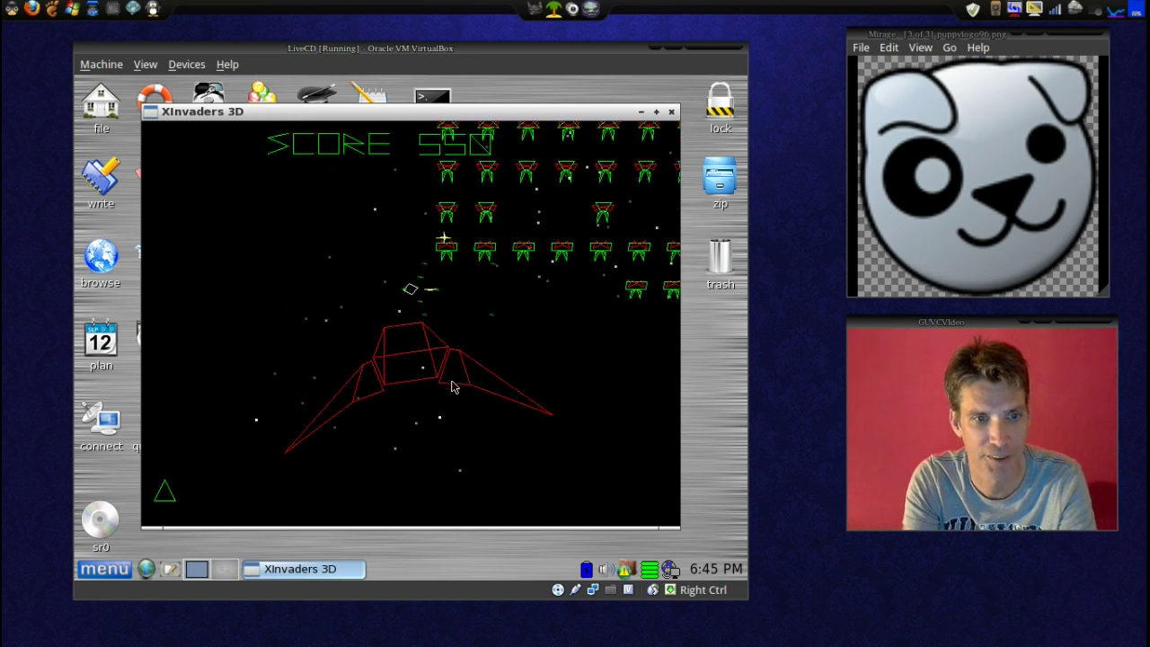
- Steer the ship right beneath the formation, shooting invaders until the score reaches 750
{"action": "key", "text": "Right"}
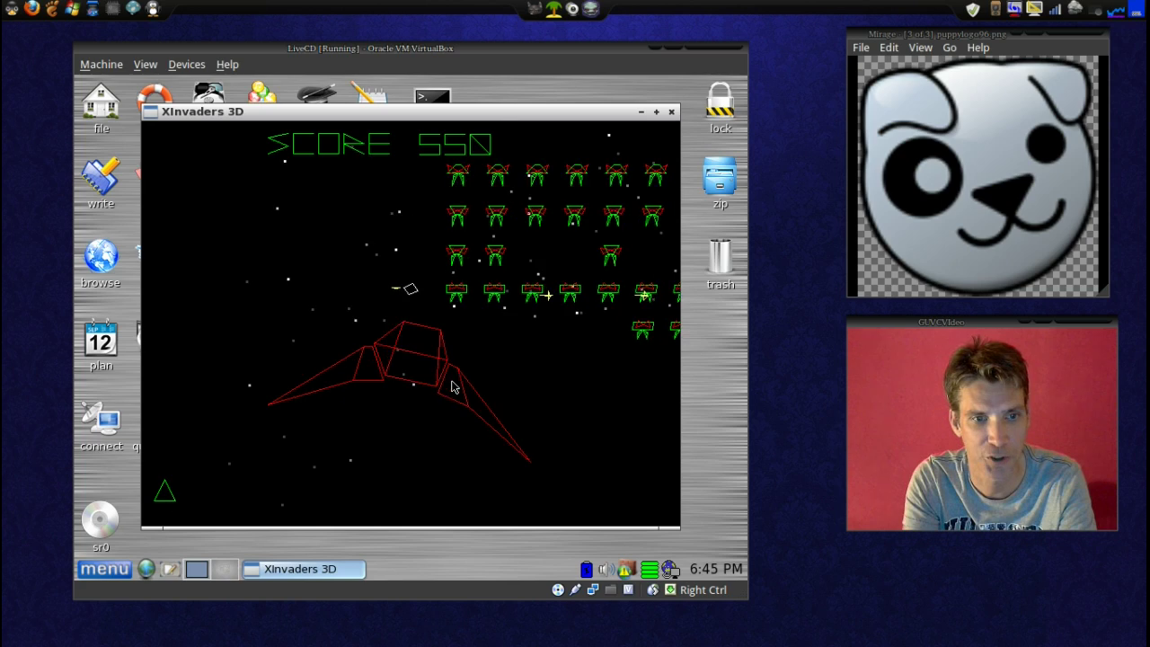
{"action": "key", "text": "Right"}
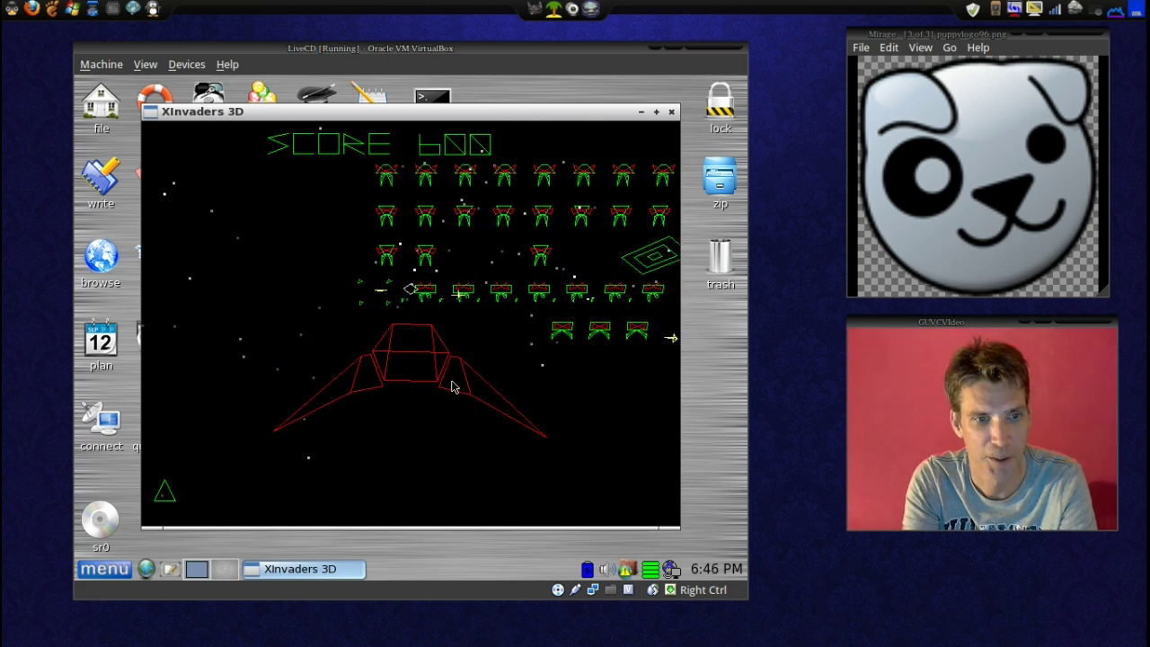
{"action": "key", "text": "Right"}
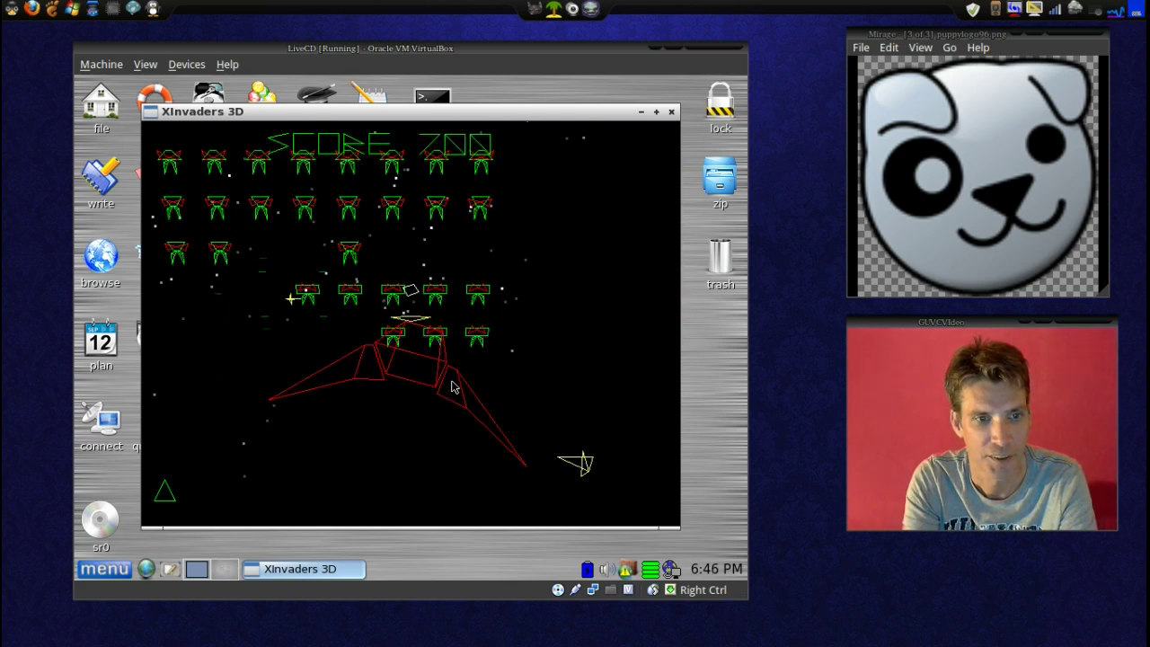
{"action": "key", "text": "Right"}
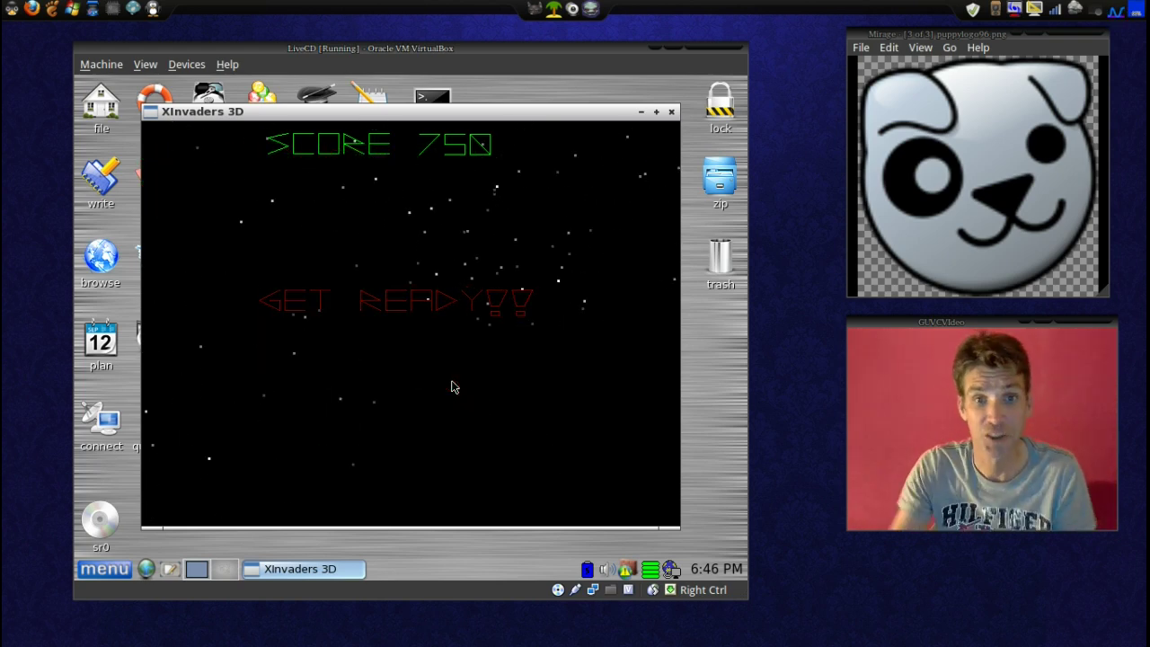
{"action": "key", "text": "Right"}
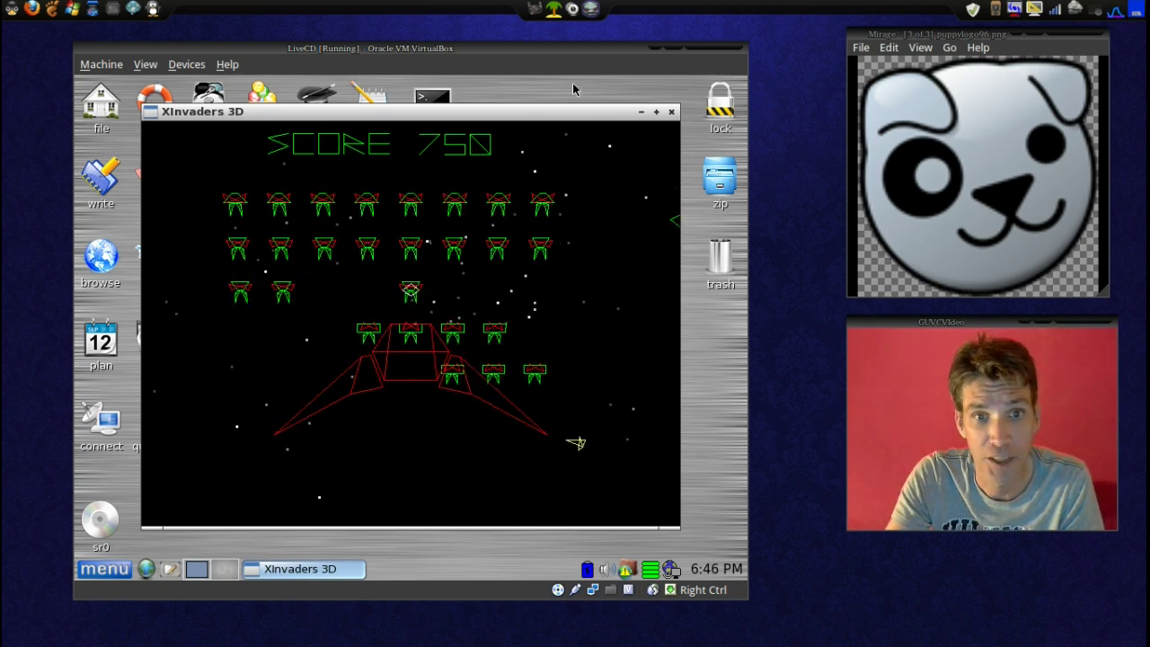
- Close the XInvaders 3D window with its title-bar X button
{"action": "left_click", "coordinate": [673, 112]}
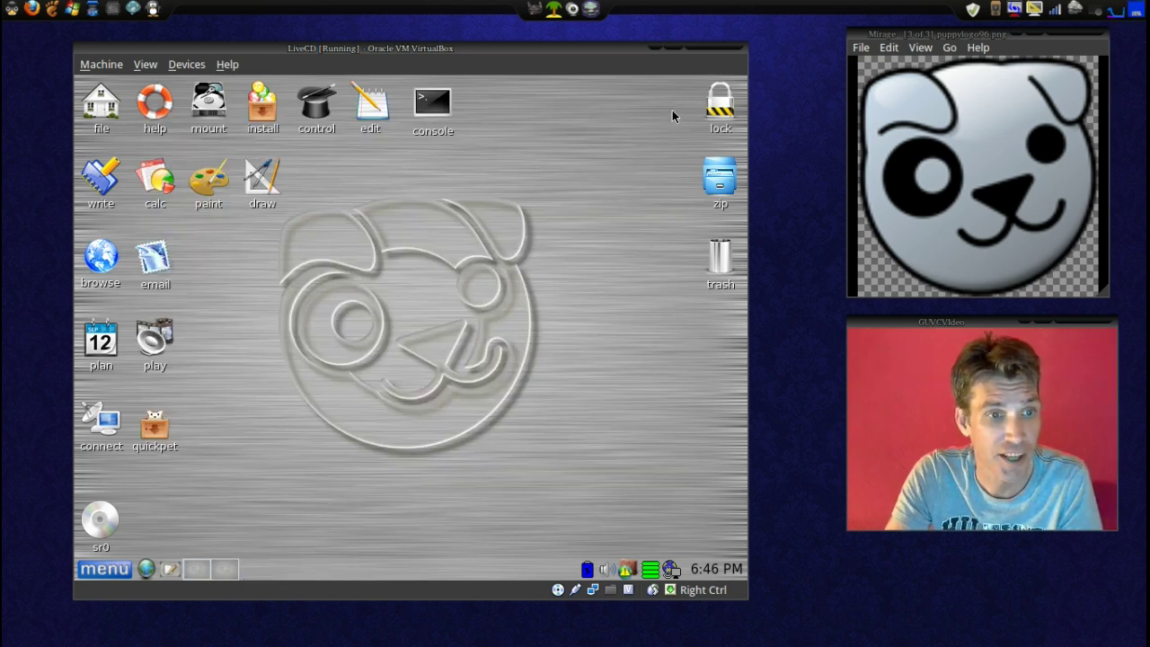